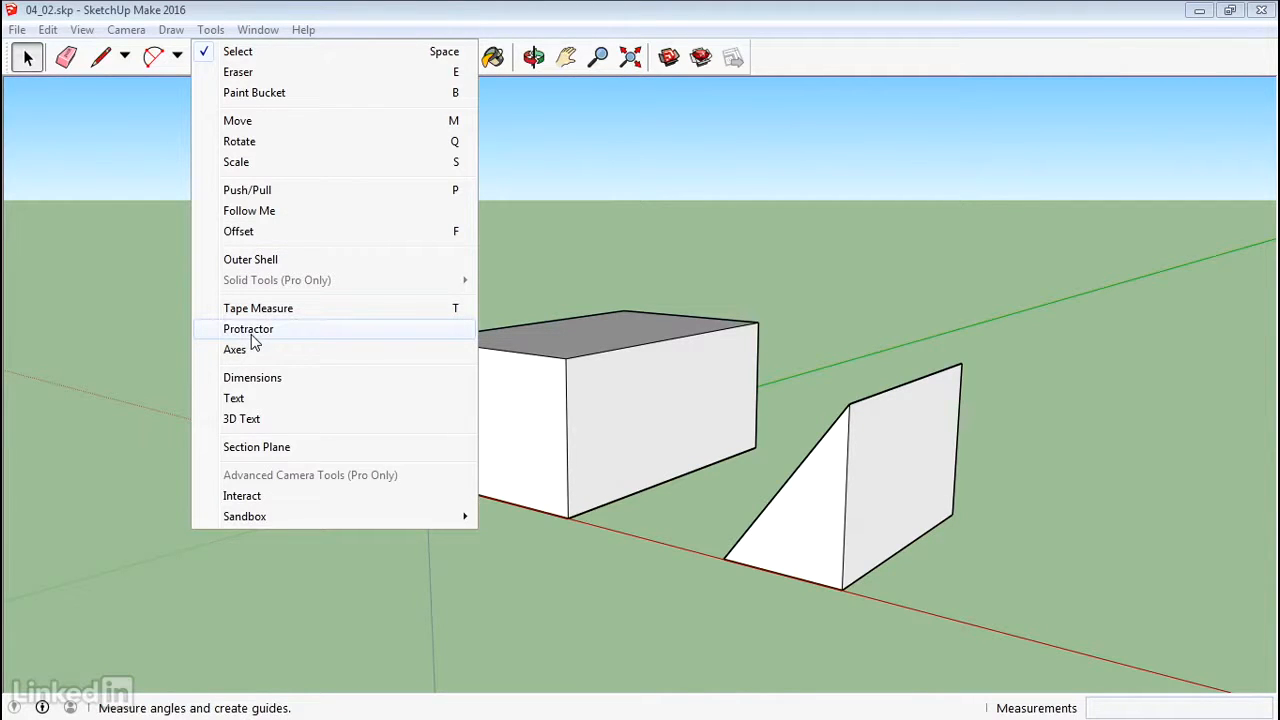
Measure the wedge's slope angle from its lower tip with the Protractor, placing an angled guide along the sloping edge.
click(252, 335)
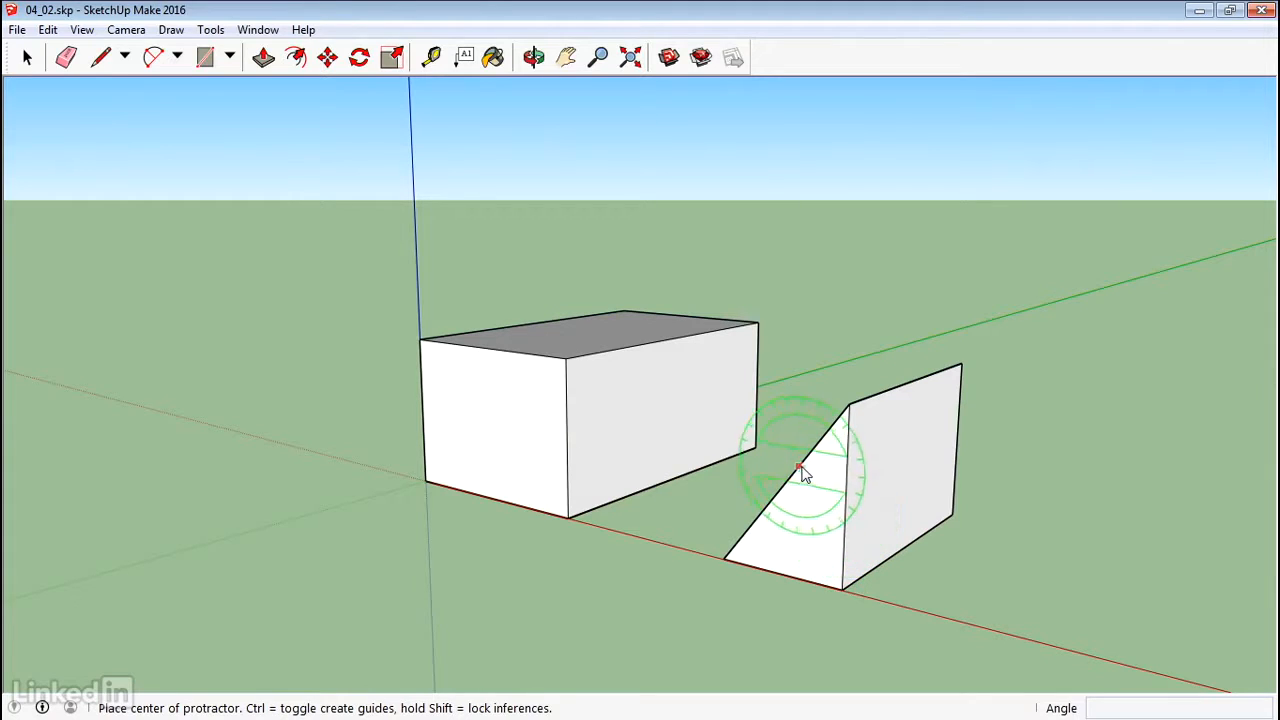
click(724, 558)
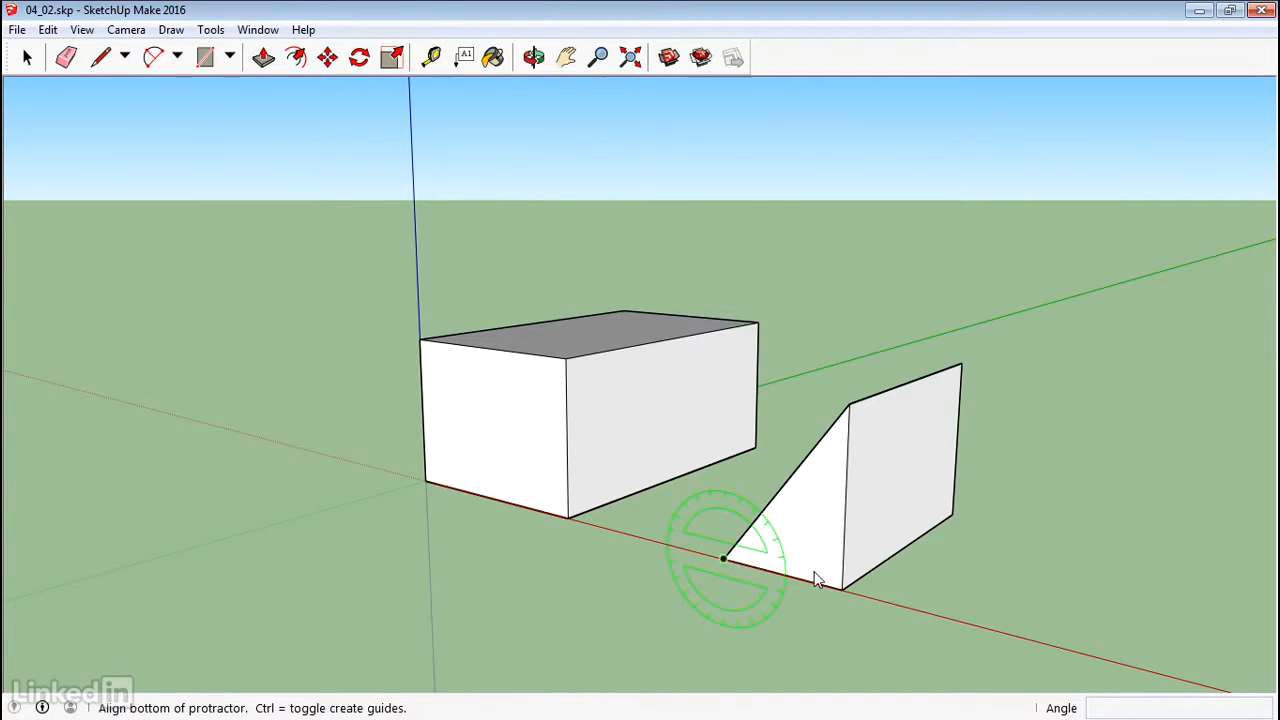
click(922, 611)
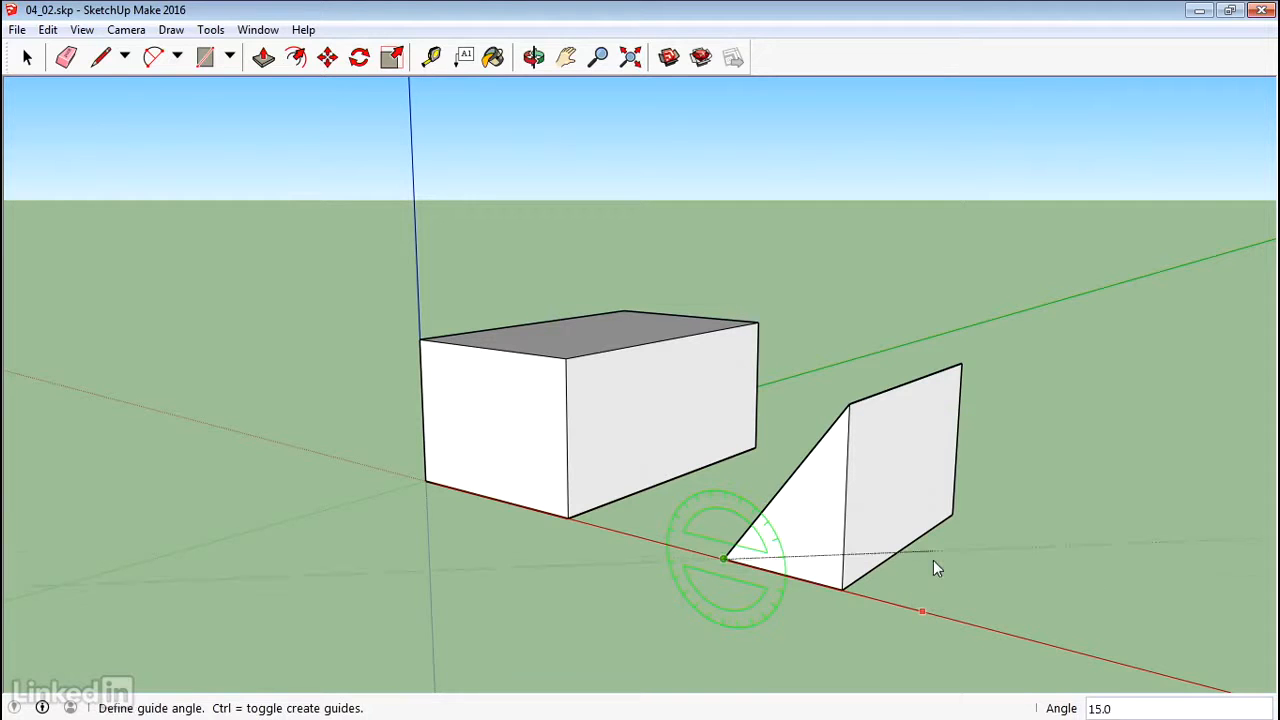
click(893, 393)
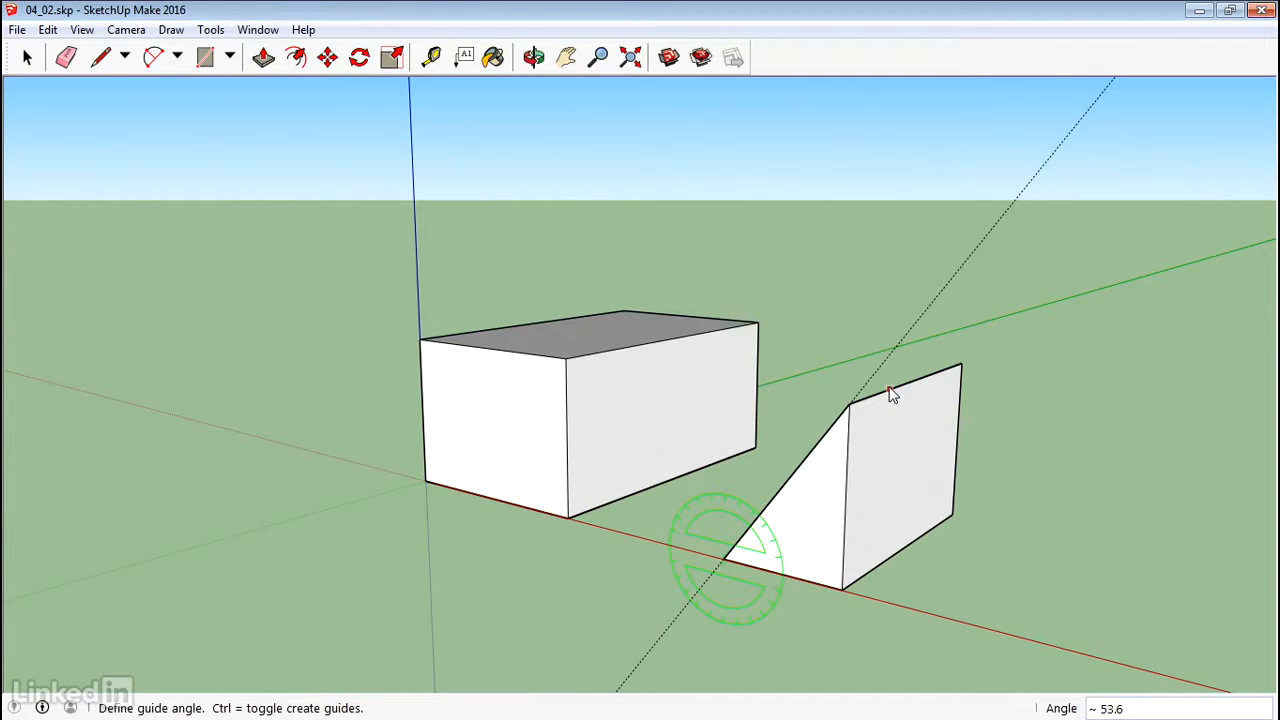
click(893, 393)
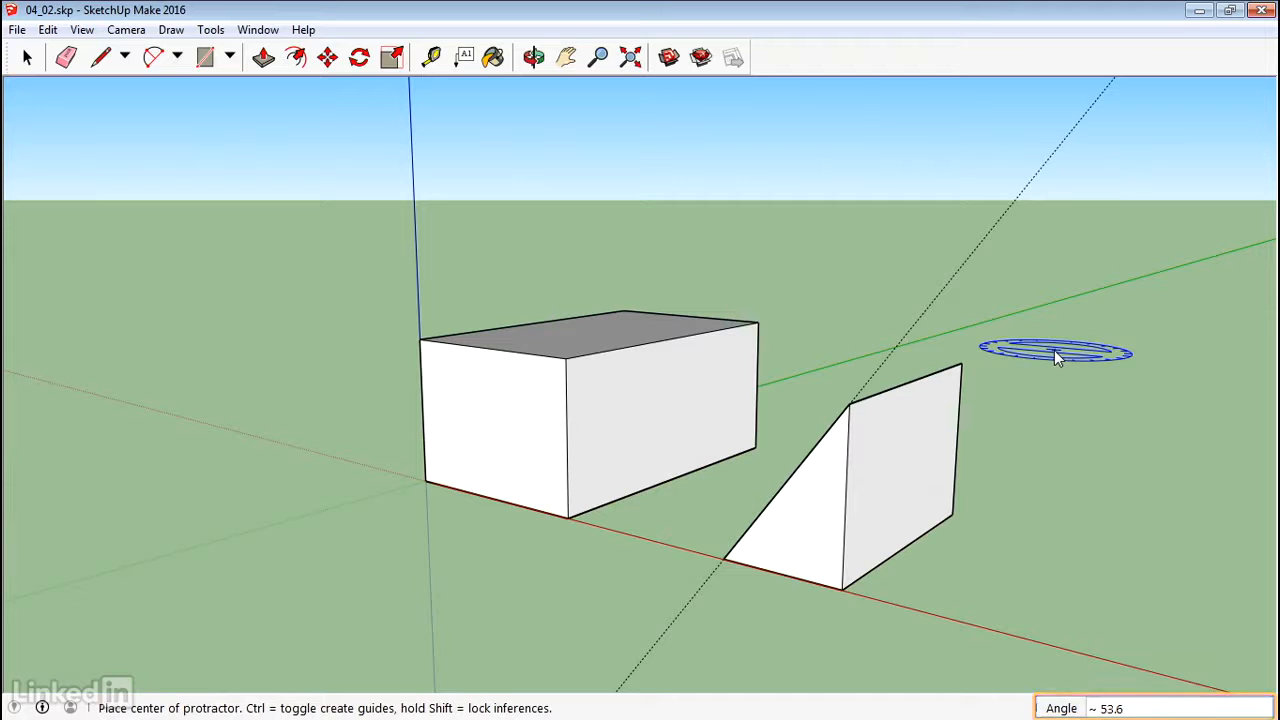
key(space)
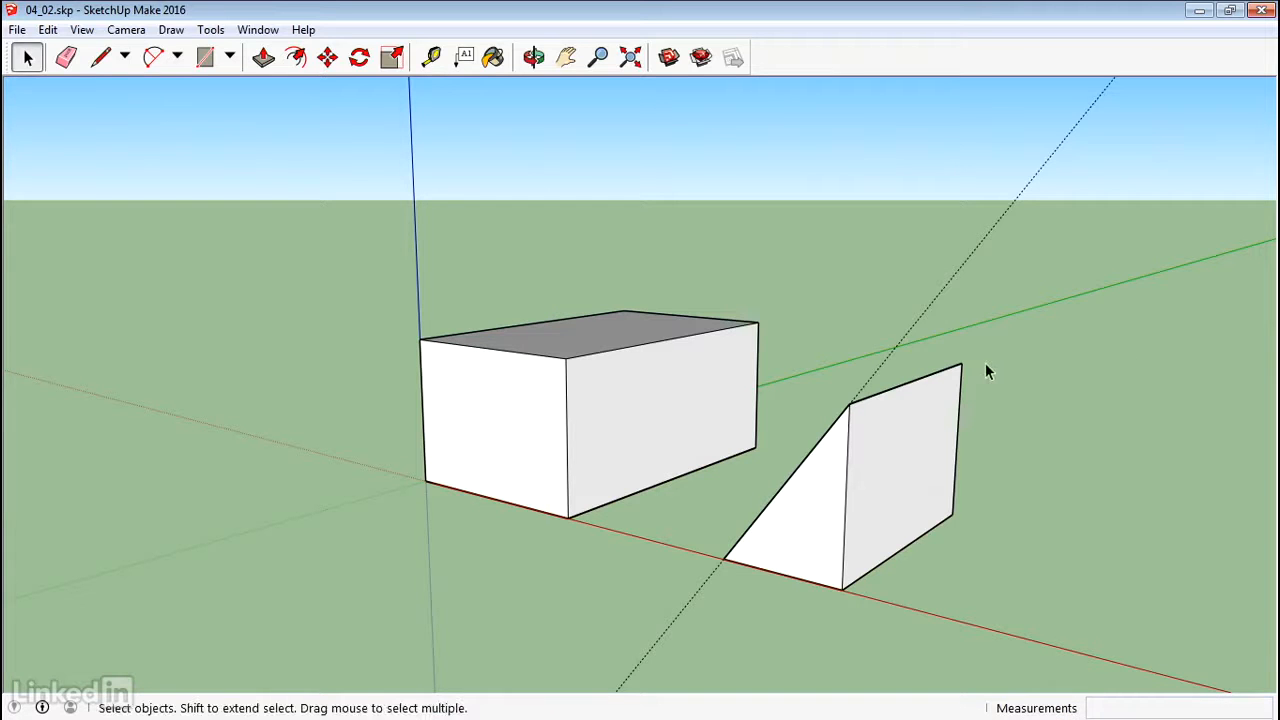
Draw a vertical right triangle above the wedge, its sloping edge on the guide and its lower corner at the wedge's peak.
middle_drag(986, 366, 1211, 334)
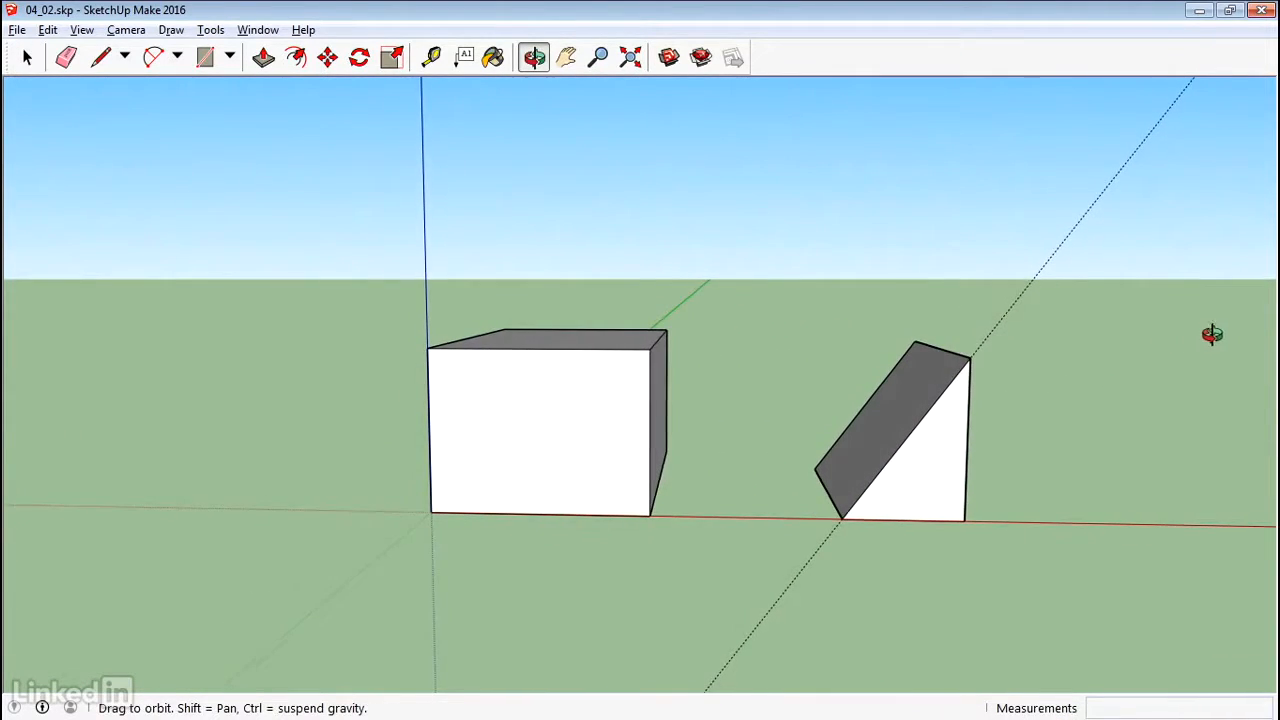
click(112, 58)
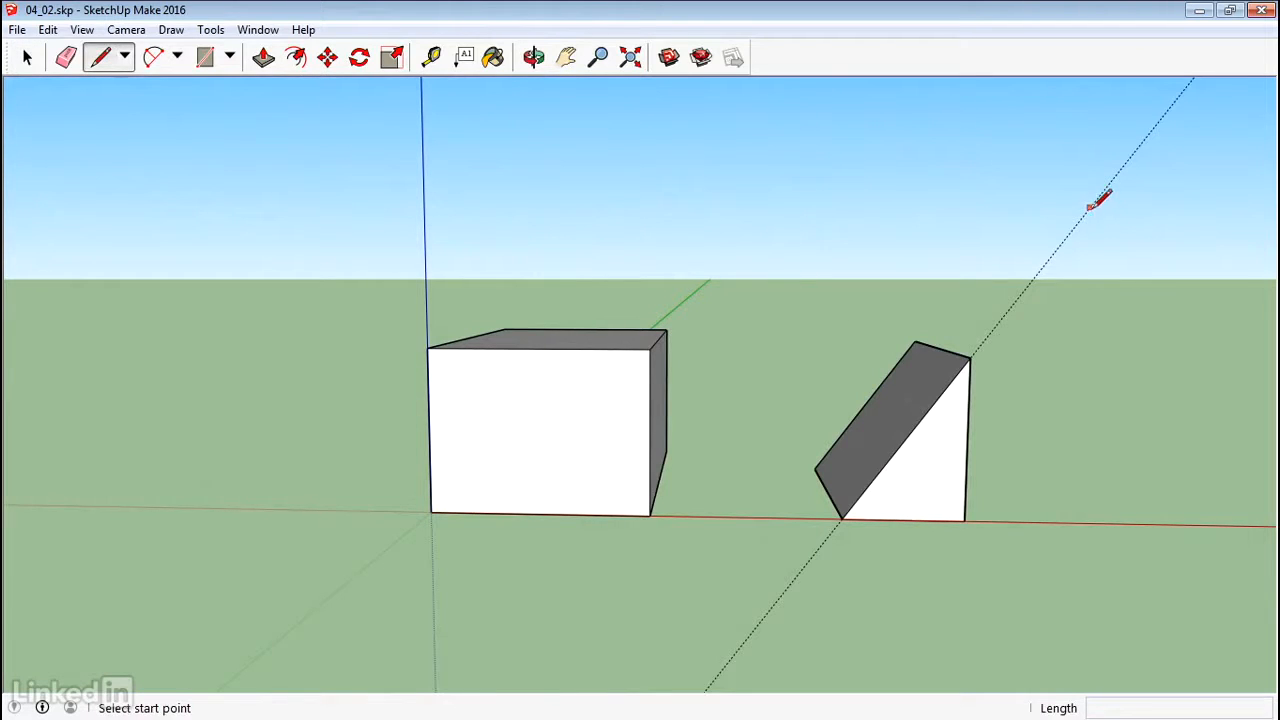
click(1089, 207)
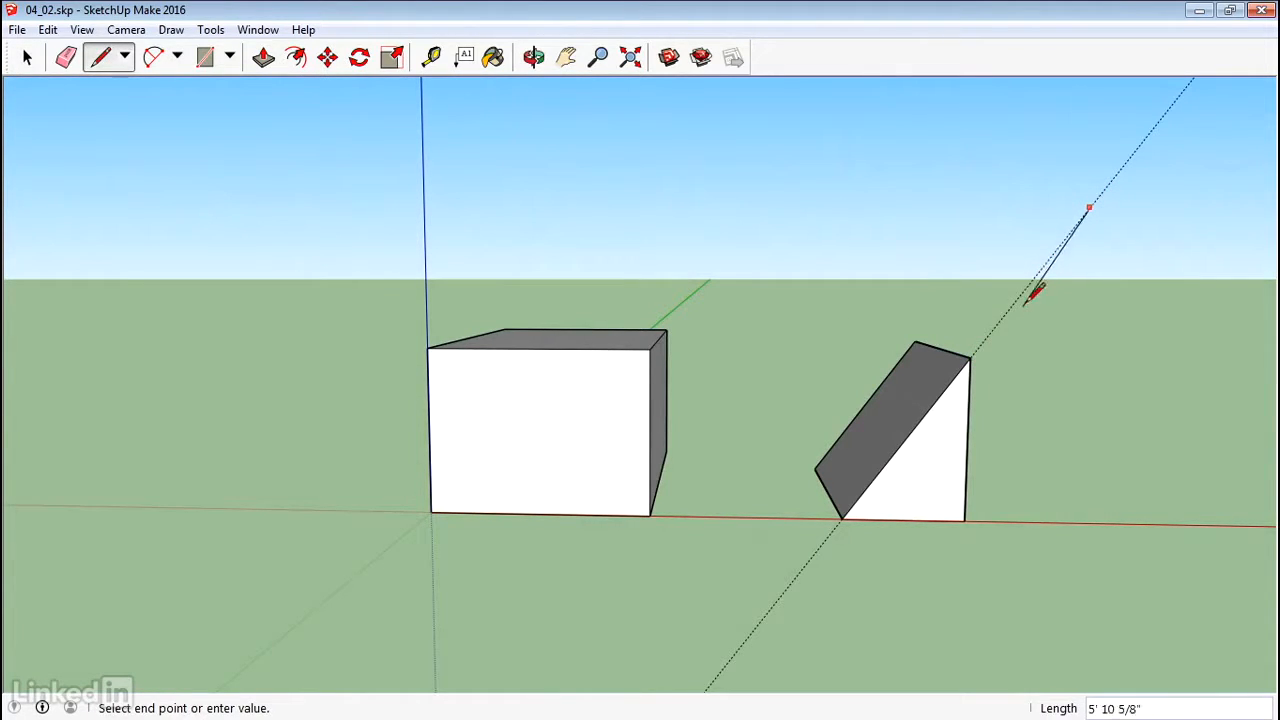
click(970, 357)
click(1083, 357)
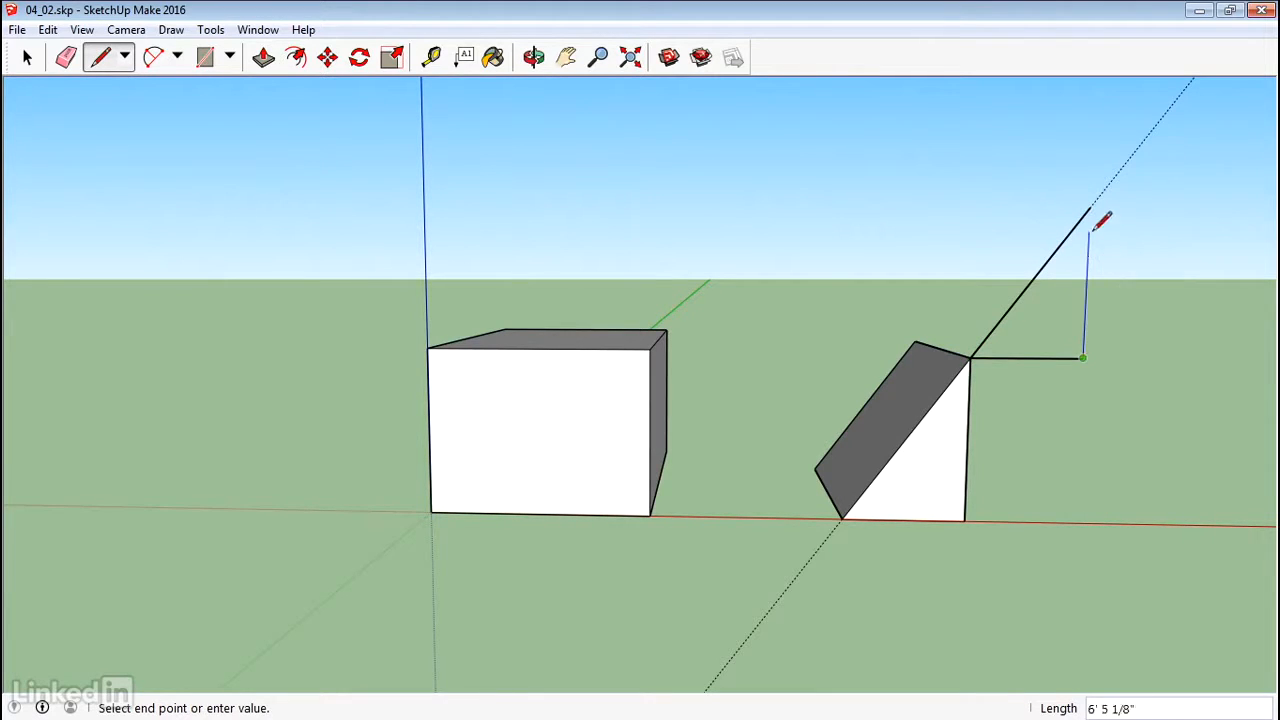
click(1089, 207)
middle_drag(1098, 197, 938, 218)
Delete the wedge together with the triangle above it and the angled guide, keeping only the box.
key(space)
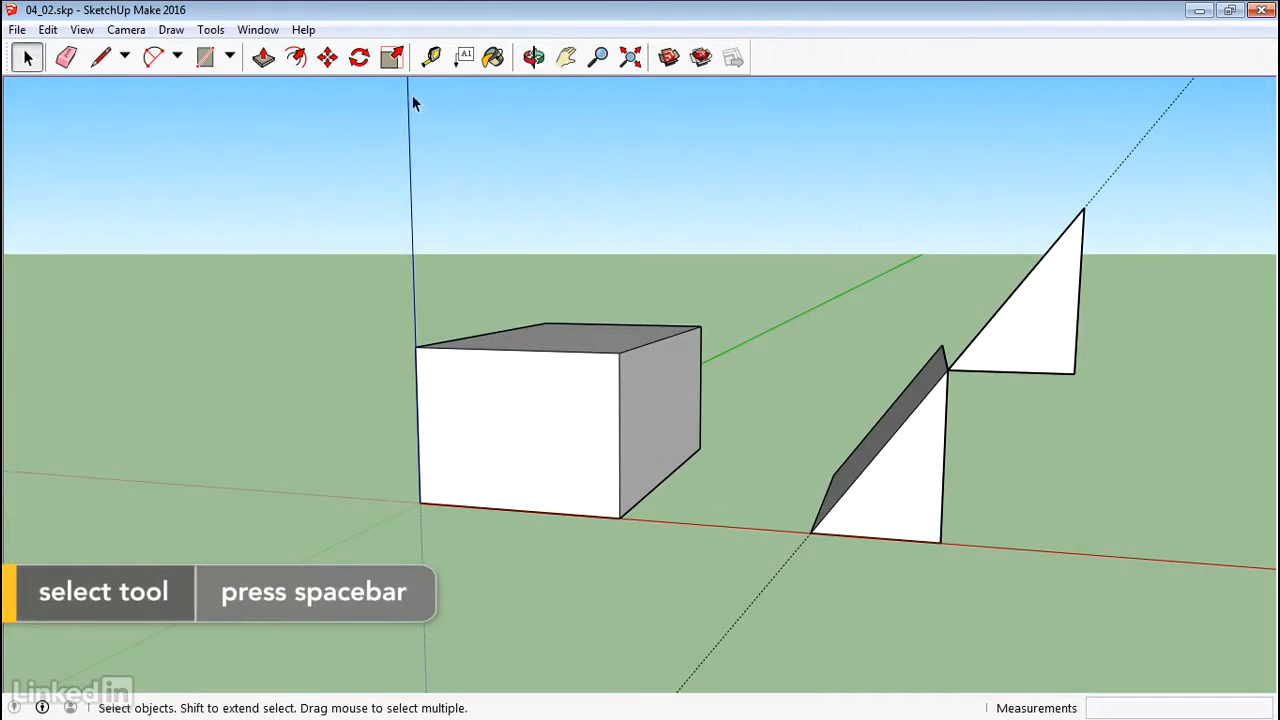
drag(825, 185, 1125, 695)
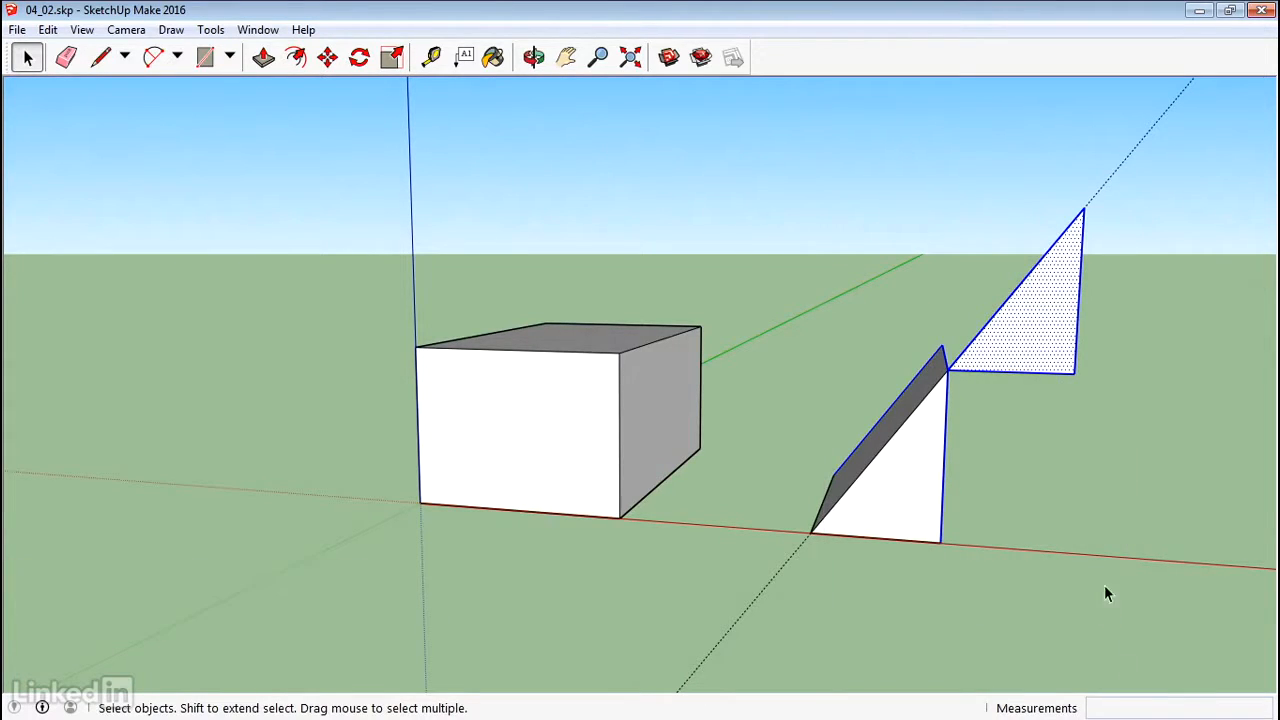
drag(792, 712, 784, 712)
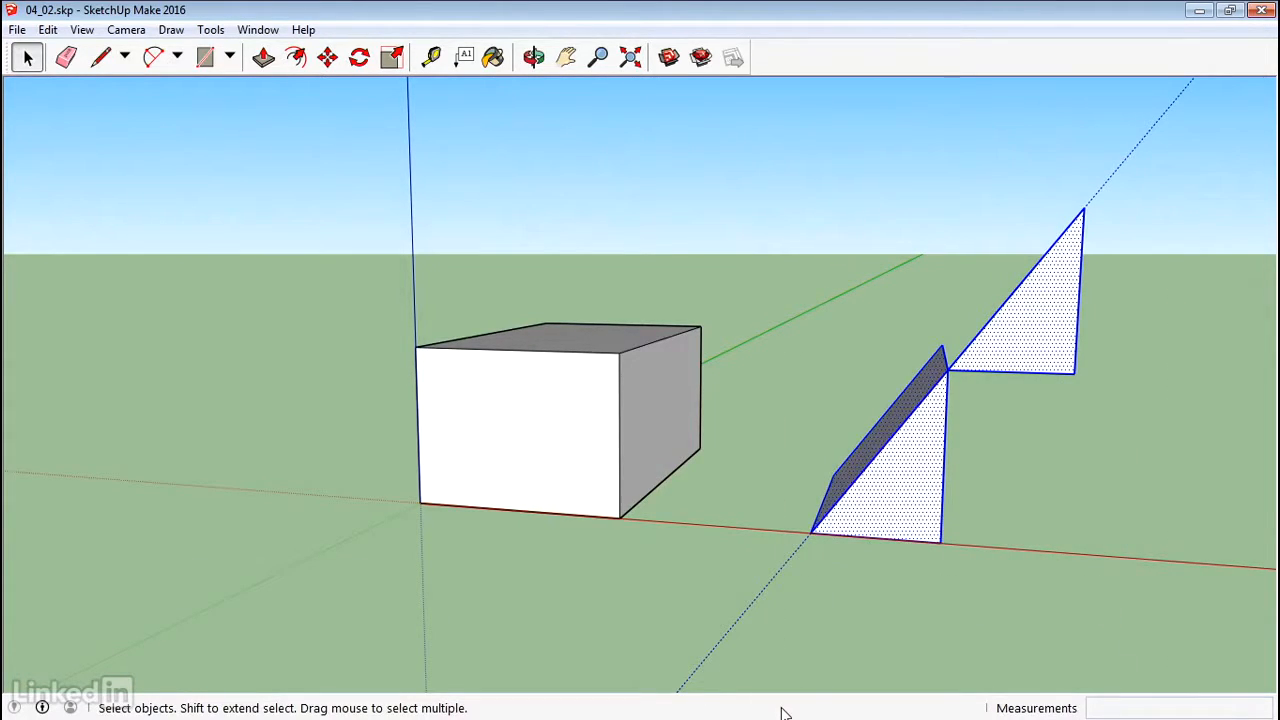
key(Delete)
Switch to Windows Photo Viewer and look up the degrees for a pitch of 6 in PitchDegrees.jpg, closing the image after reading.
middle_drag(603, 459, 471, 412)
key(h)
drag(479, 397, 540, 414)
scroll(545, 428, up, 3)
mouse_move(547, 427)
middle_down()
mouse_move(558, 424)
mouse_move(554, 441)
middle_up()
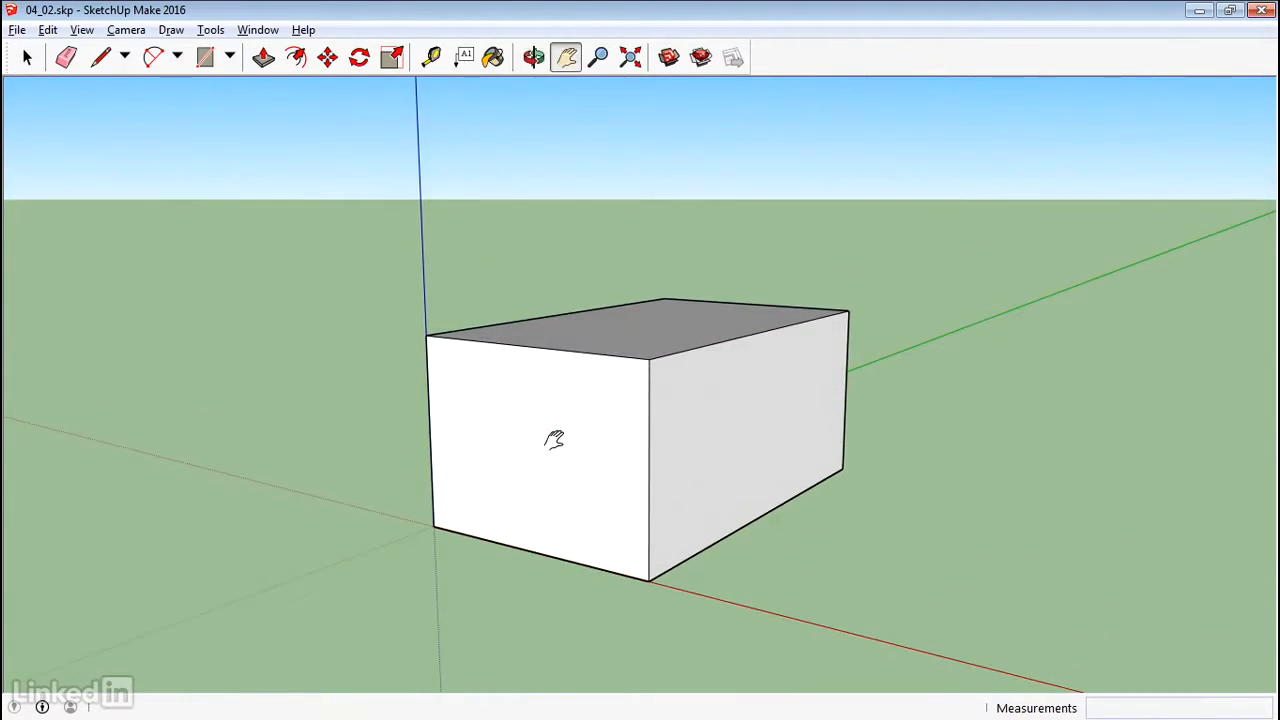
drag(554, 441, 541, 459)
mouse_move(549, 427)
middle_down()
mouse_move(558, 397)
mouse_move(533, 432)
middle_up()
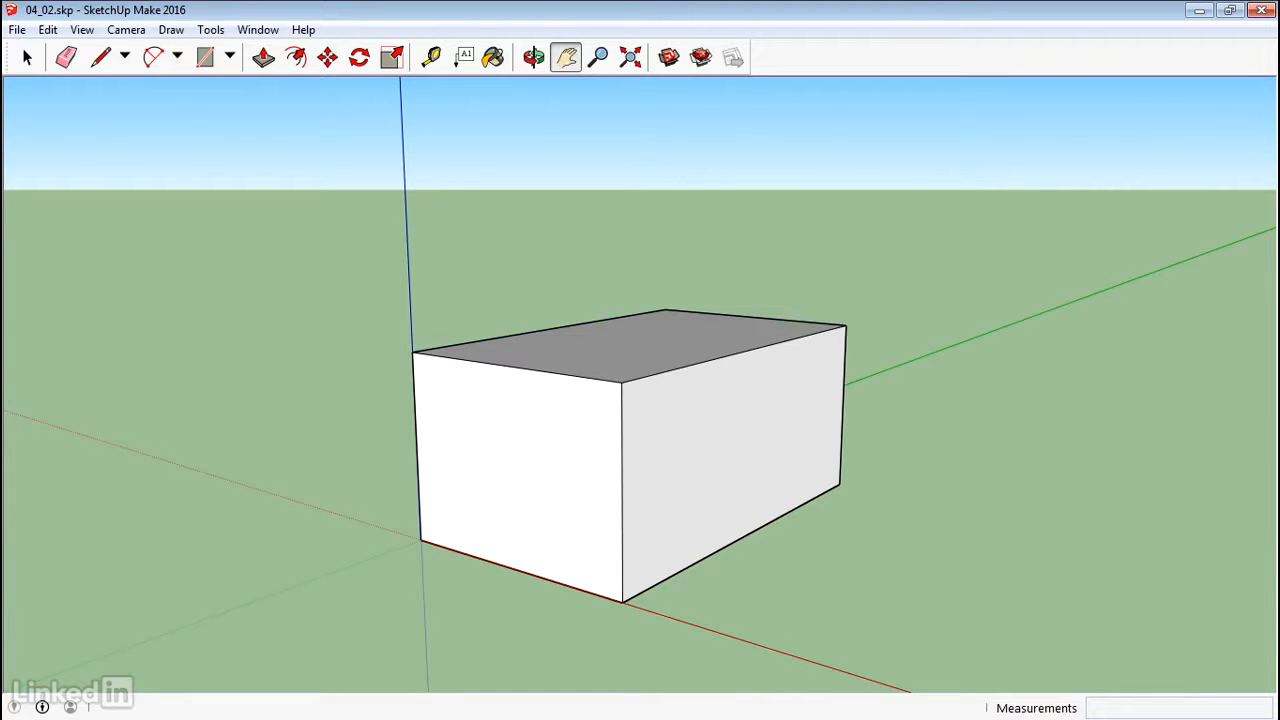
key(alt+Tab)
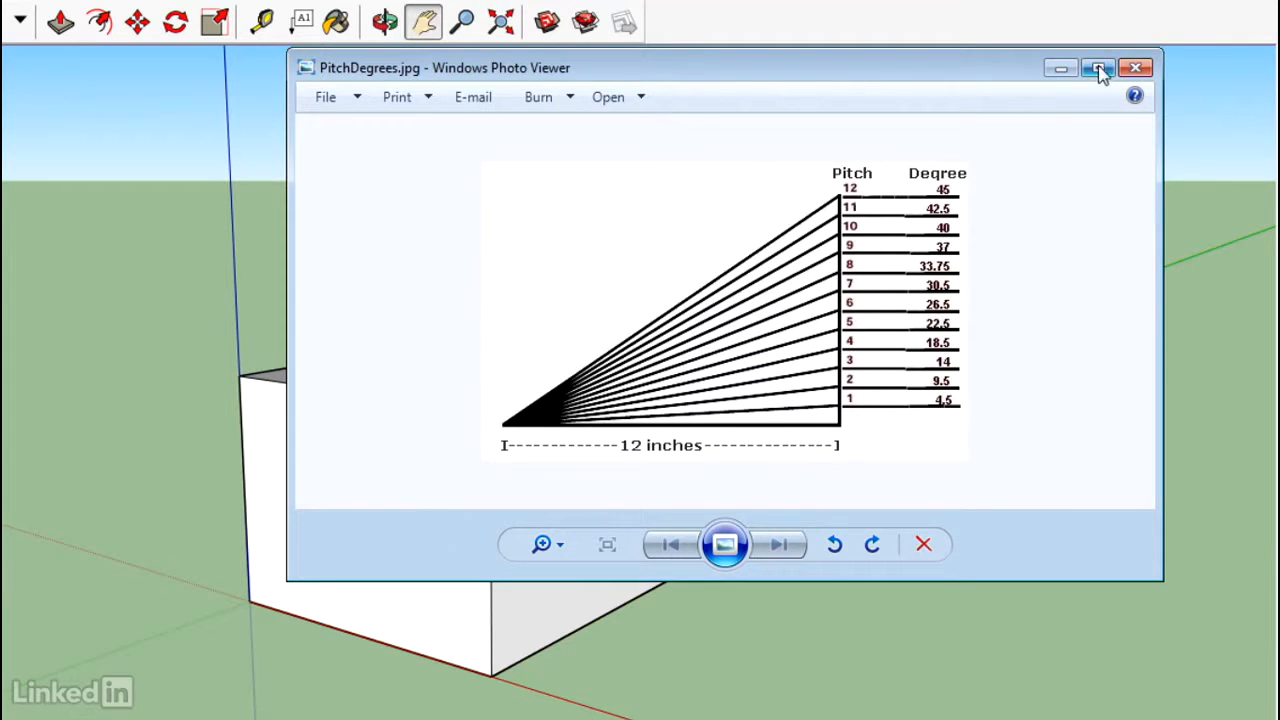
click(1135, 67)
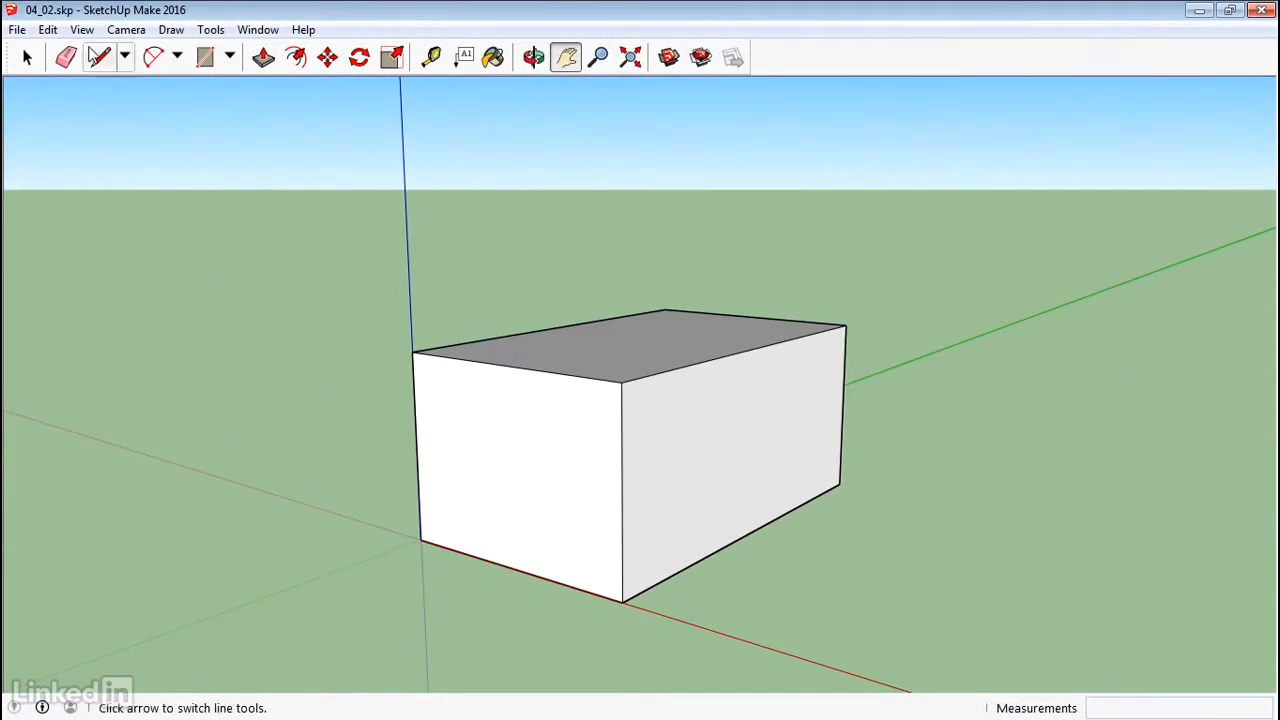
Place a Protractor guide at 26.5 degrees through the front face's upper corner on the side away from the blue axis.
click(213, 30)
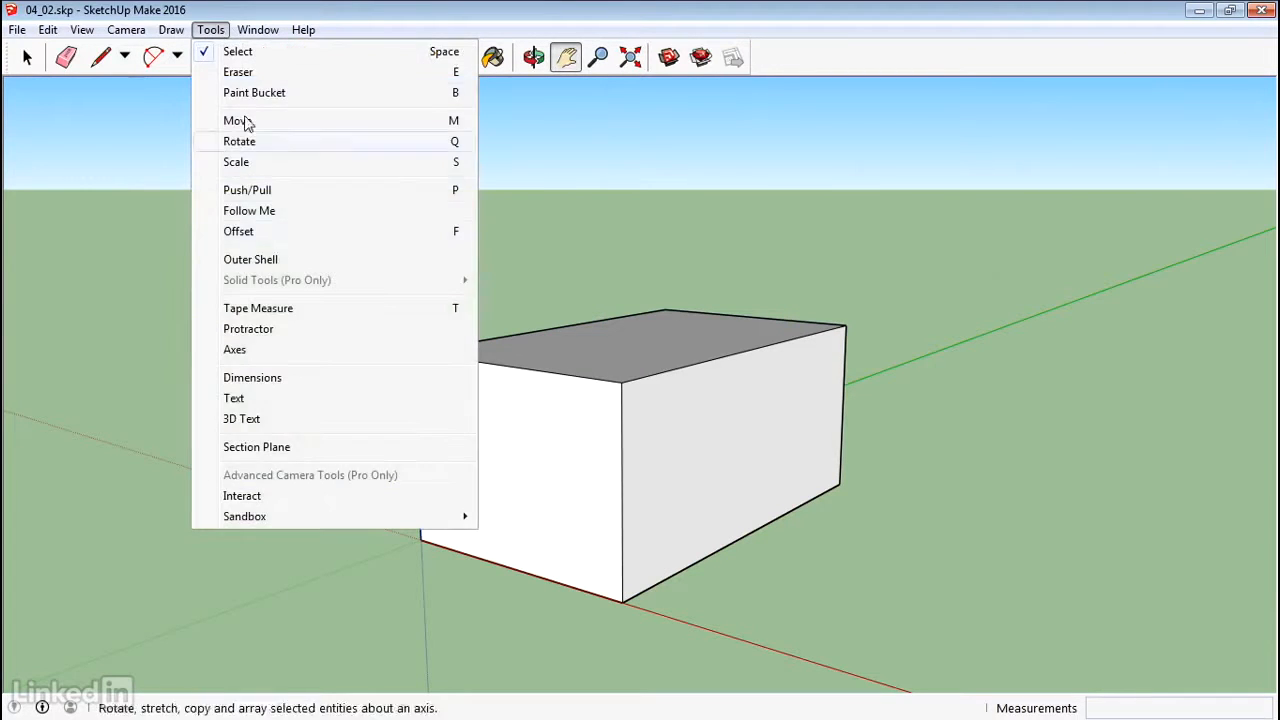
click(268, 329)
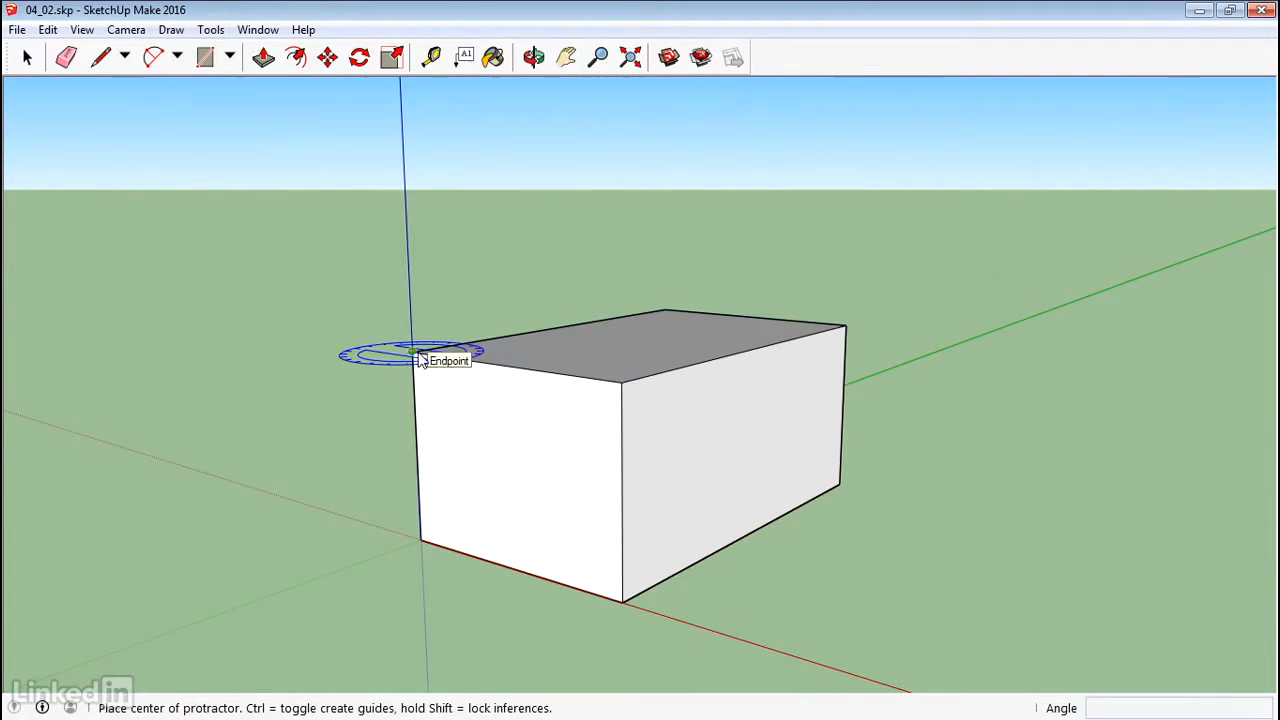
click(621, 383)
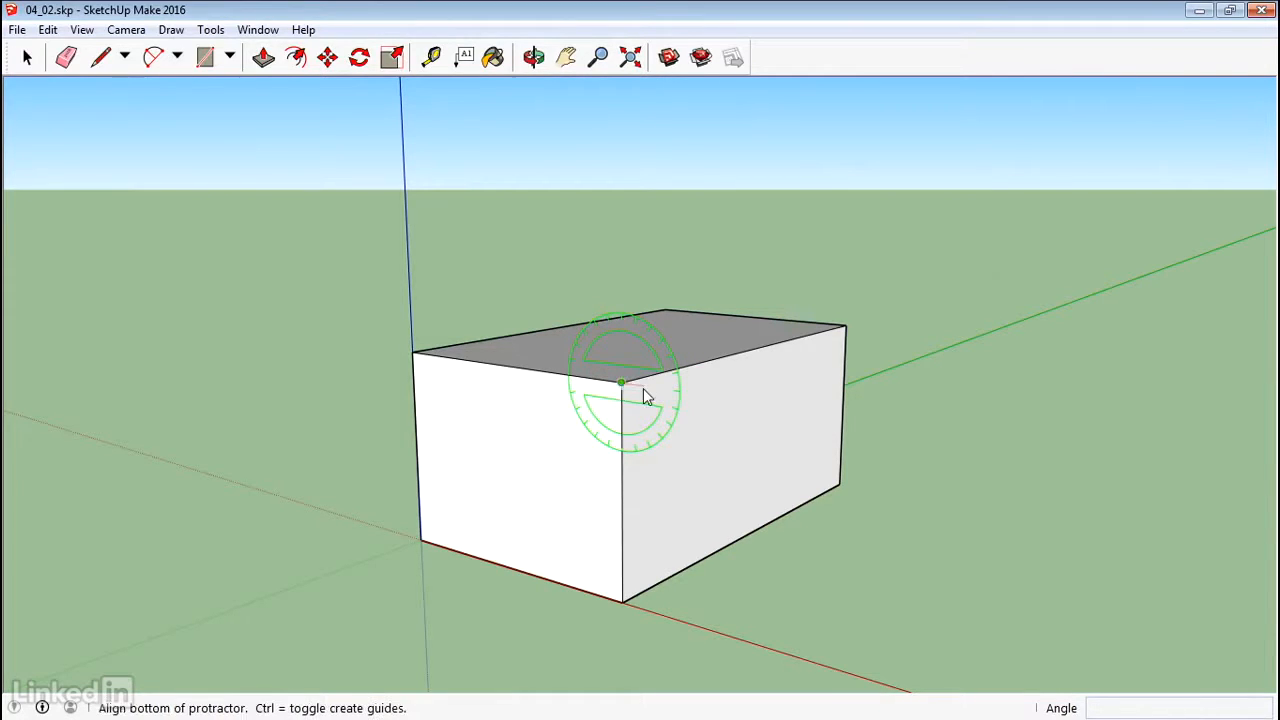
click(707, 406)
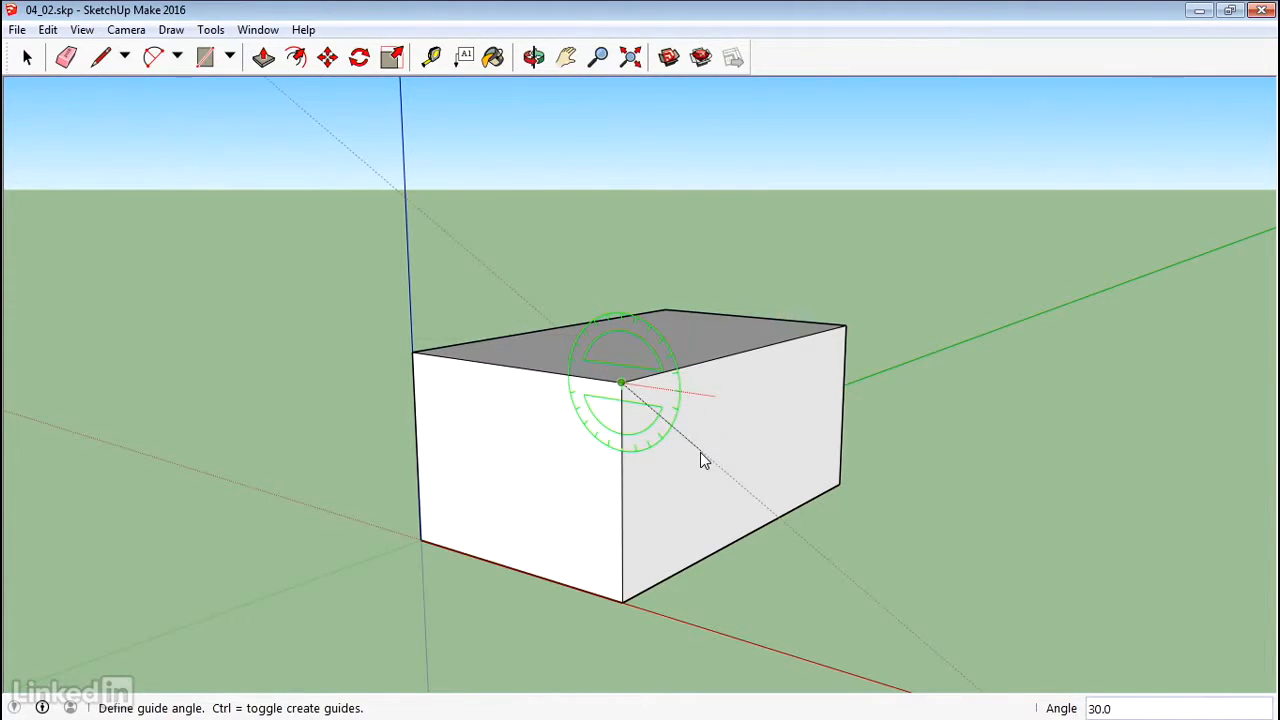
text(26.5)
key(Return)
Place a mirrored 26.5-degree Protractor guide through the front face's upper corner on the blue axis.
middle_drag(934, 389, 1129, 371)
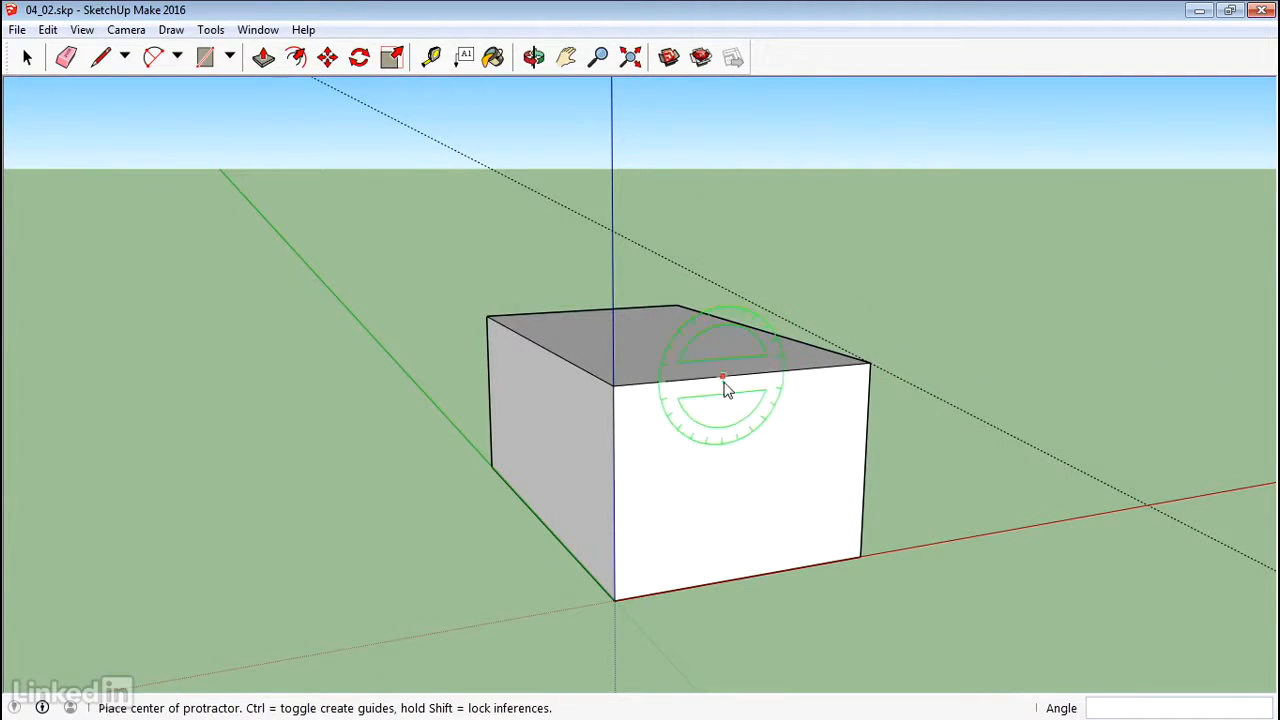
click(614, 388)
click(447, 400)
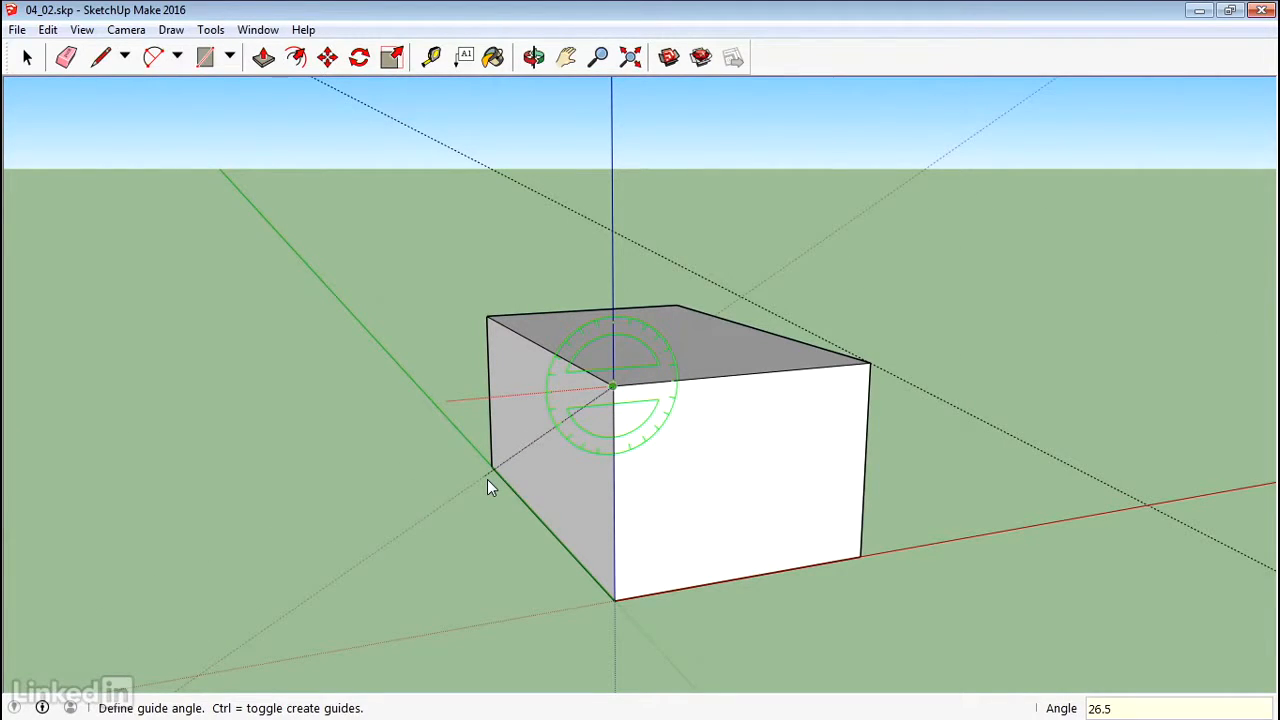
click(487, 479)
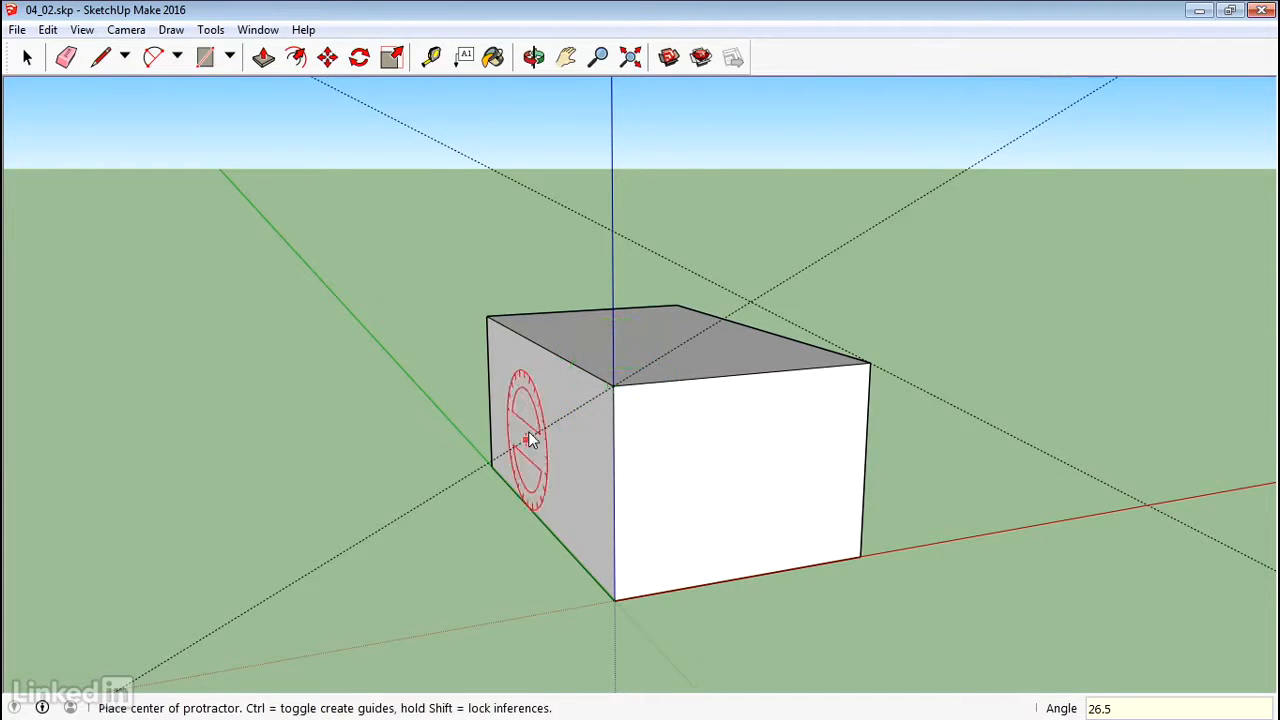
Draw the gable triangle on the box's front with lines from both upper corners to the intersection of the guides.
middle_drag(528, 431, 177, 366)
click(100, 57)
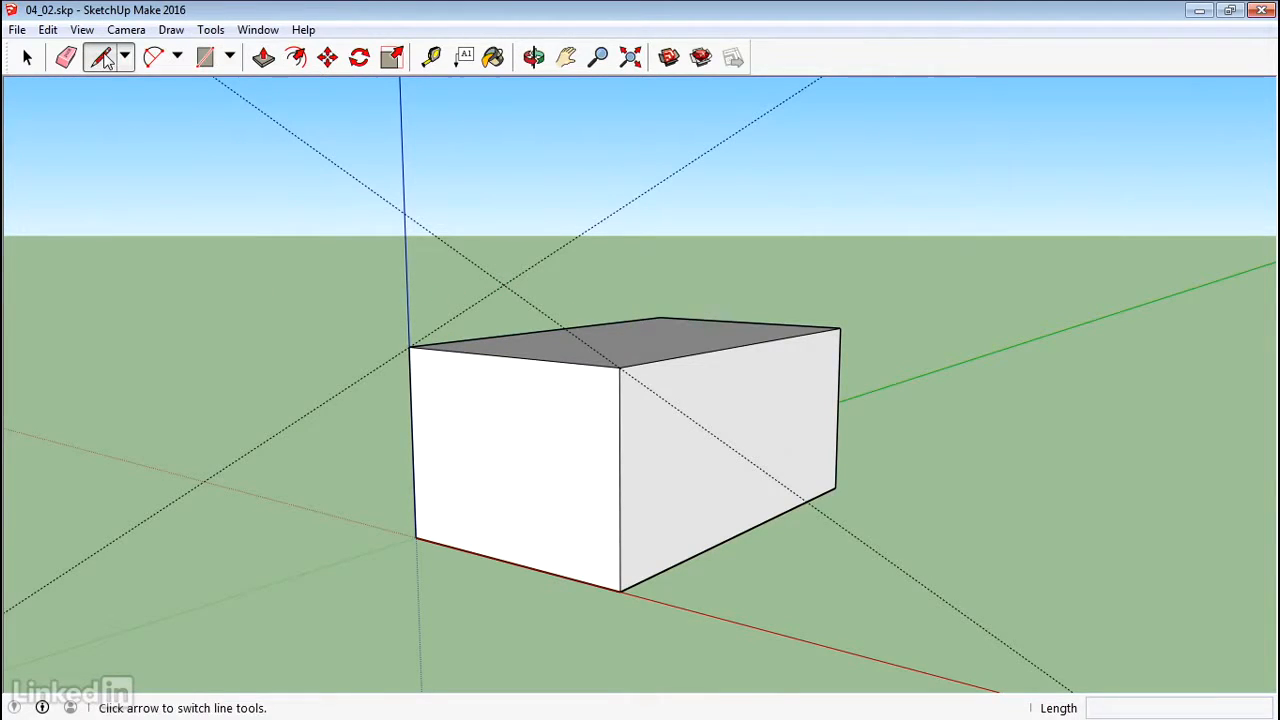
click(409, 347)
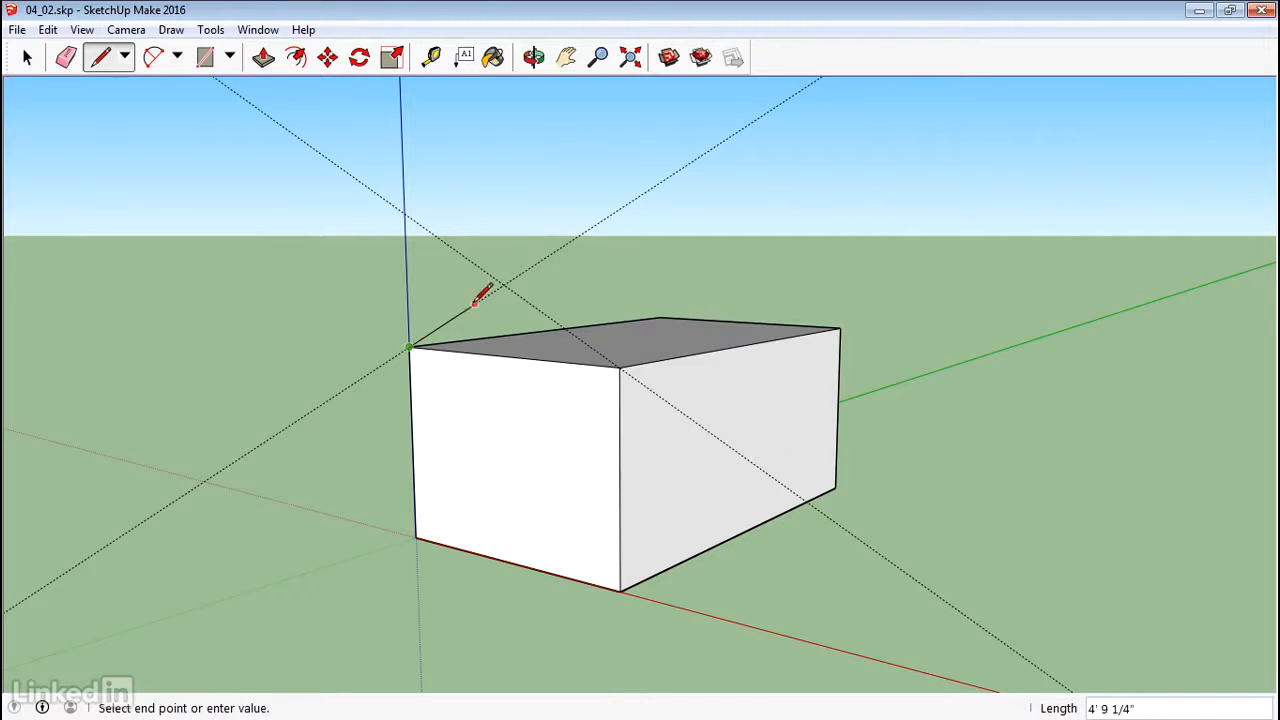
click(504, 285)
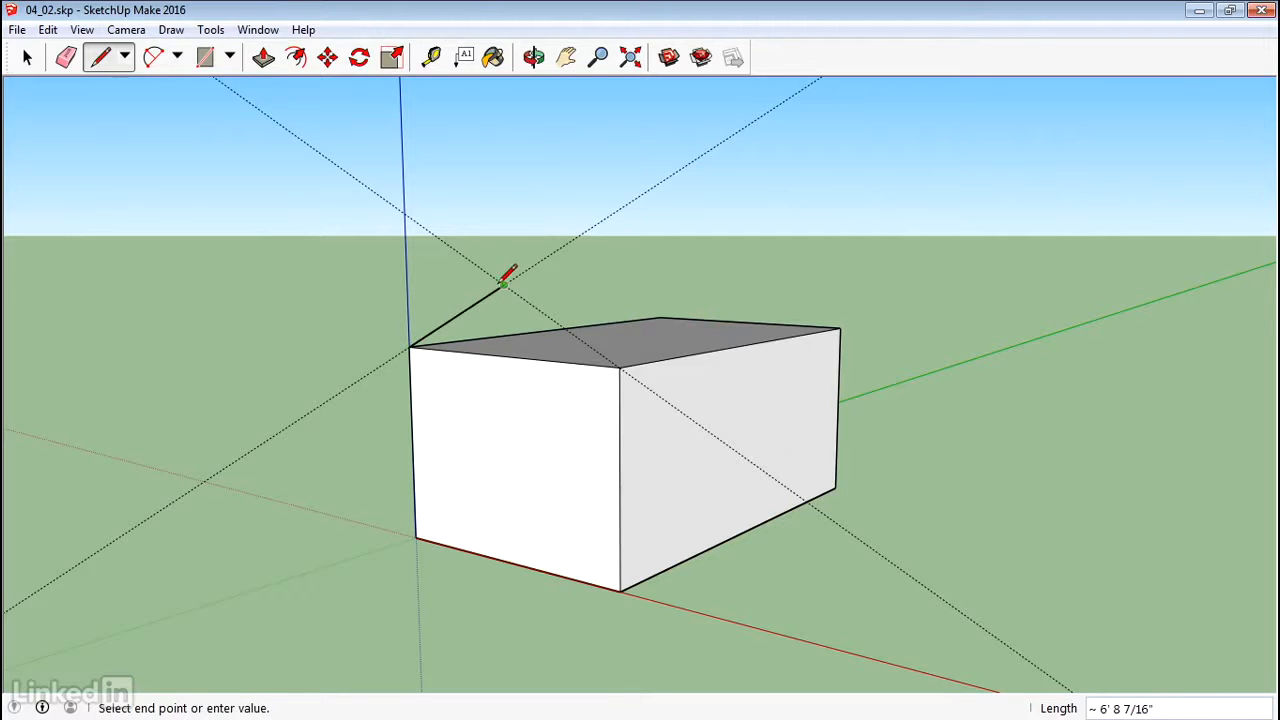
click(621, 366)
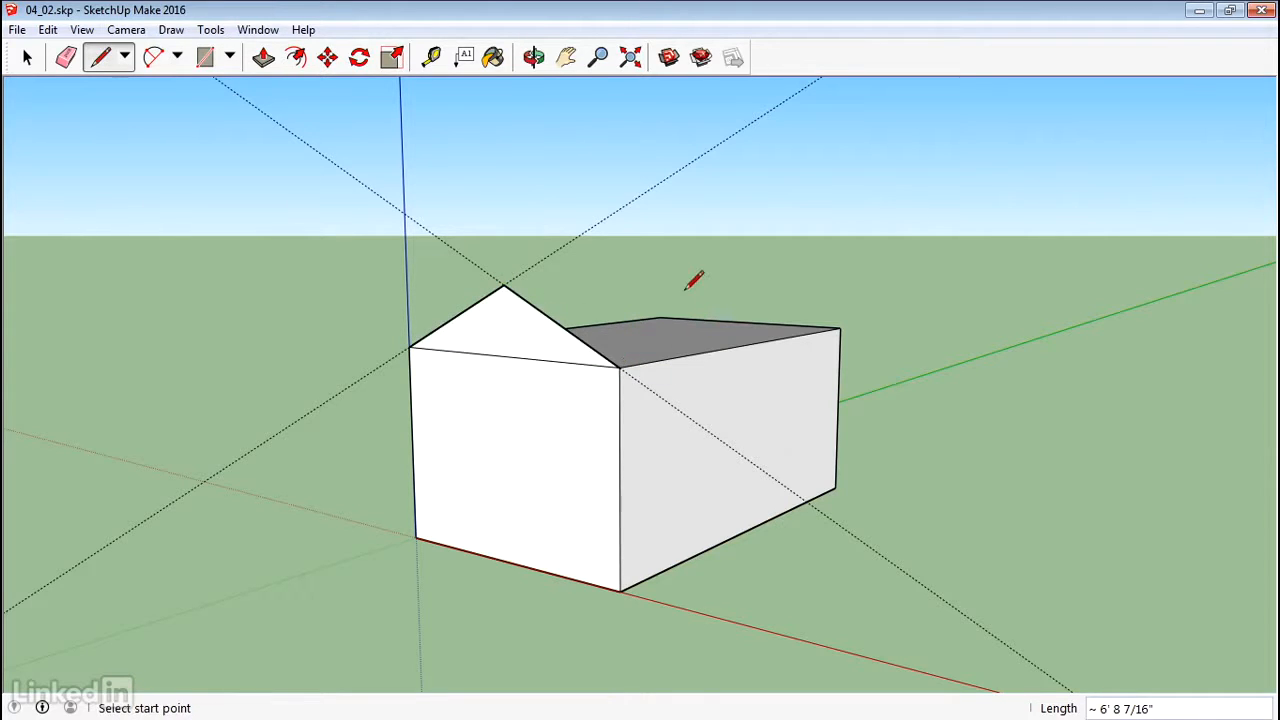
Push/Pull the gable triangle along the full length of the box to its back face to form the roof.
mouse_move(694, 281)
middle_down()
mouse_move(443, 286)
mouse_move(557, 294)
mouse_move(546, 305)
middle_up()
key(l)
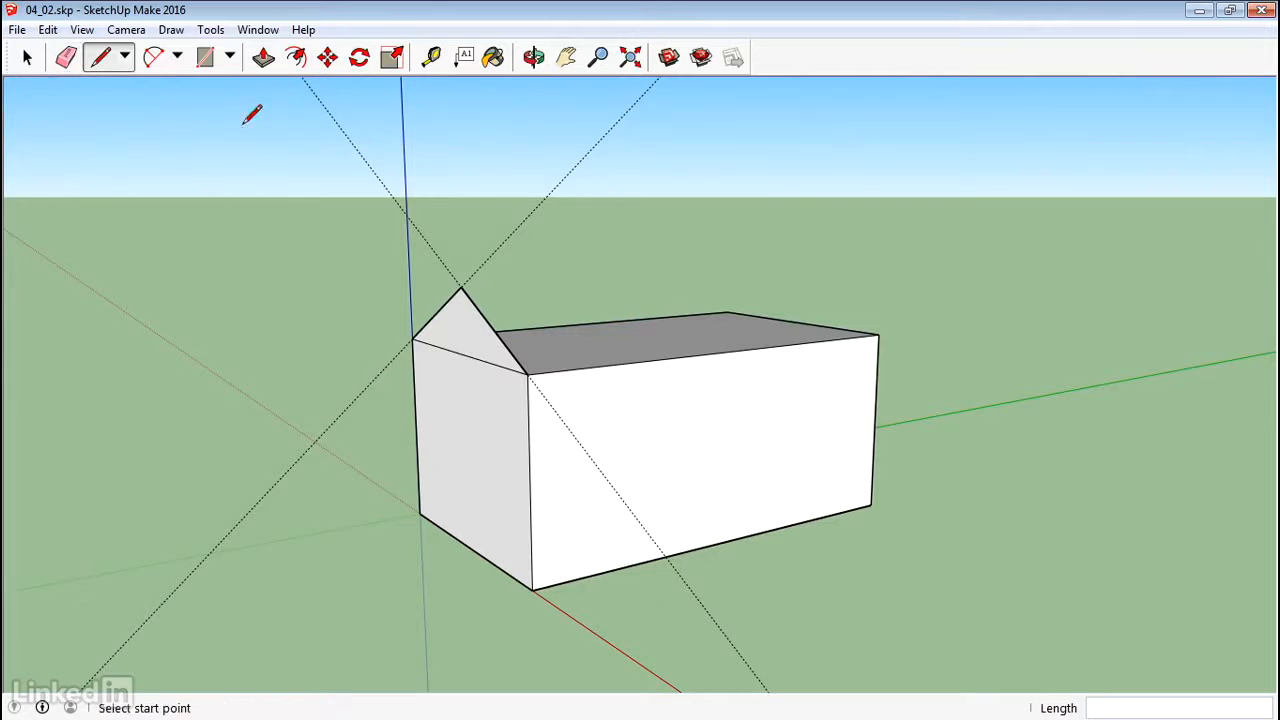
click(263, 57)
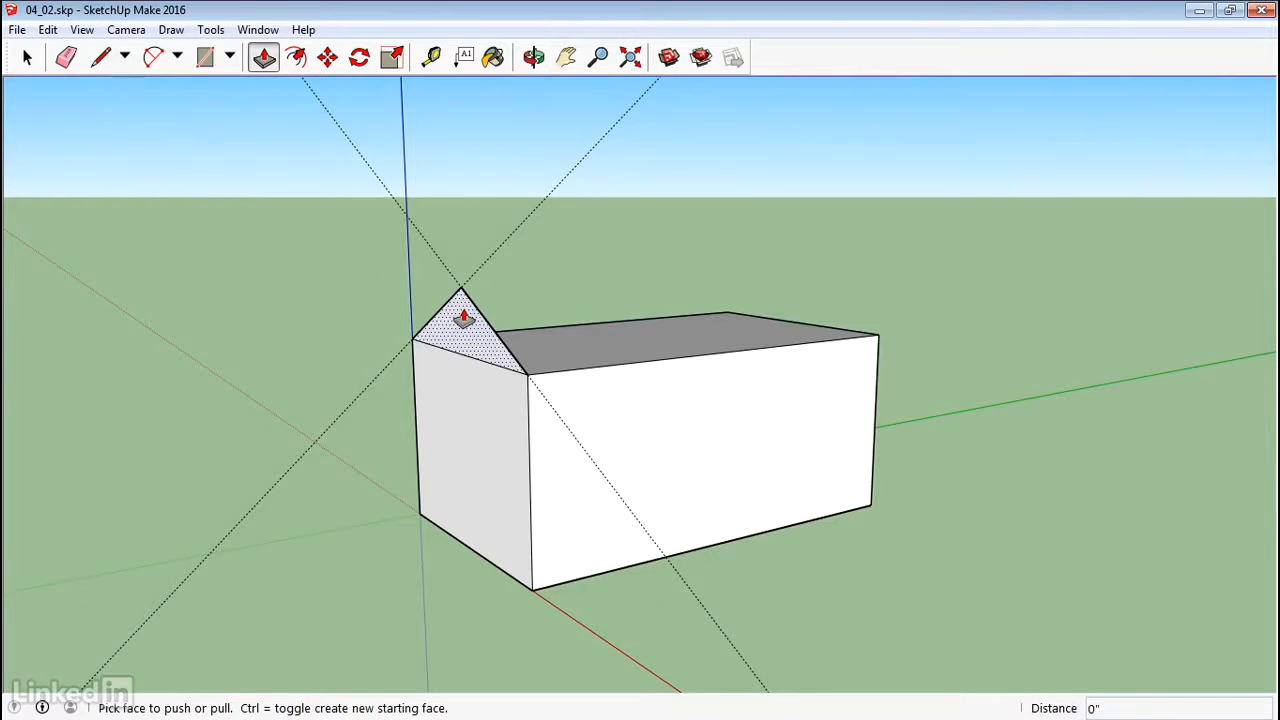
middle_drag(463, 318, 211, 274)
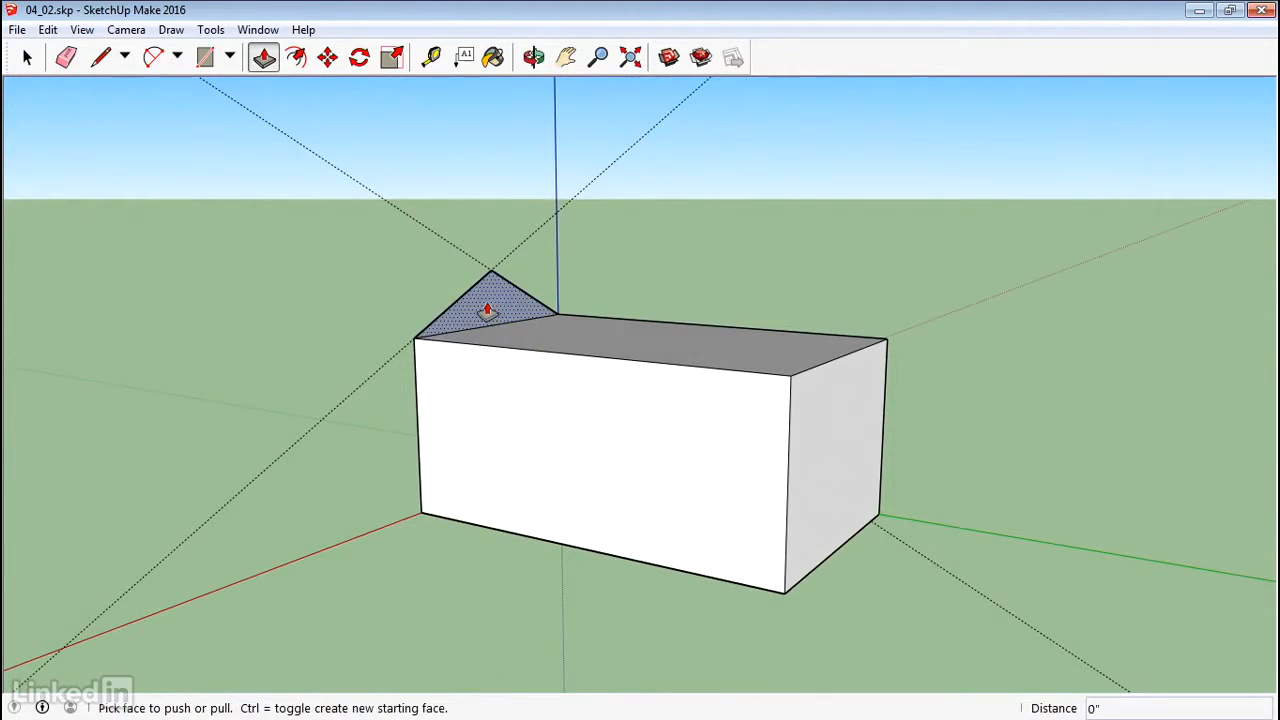
drag(487, 311, 819, 370)
key(space)
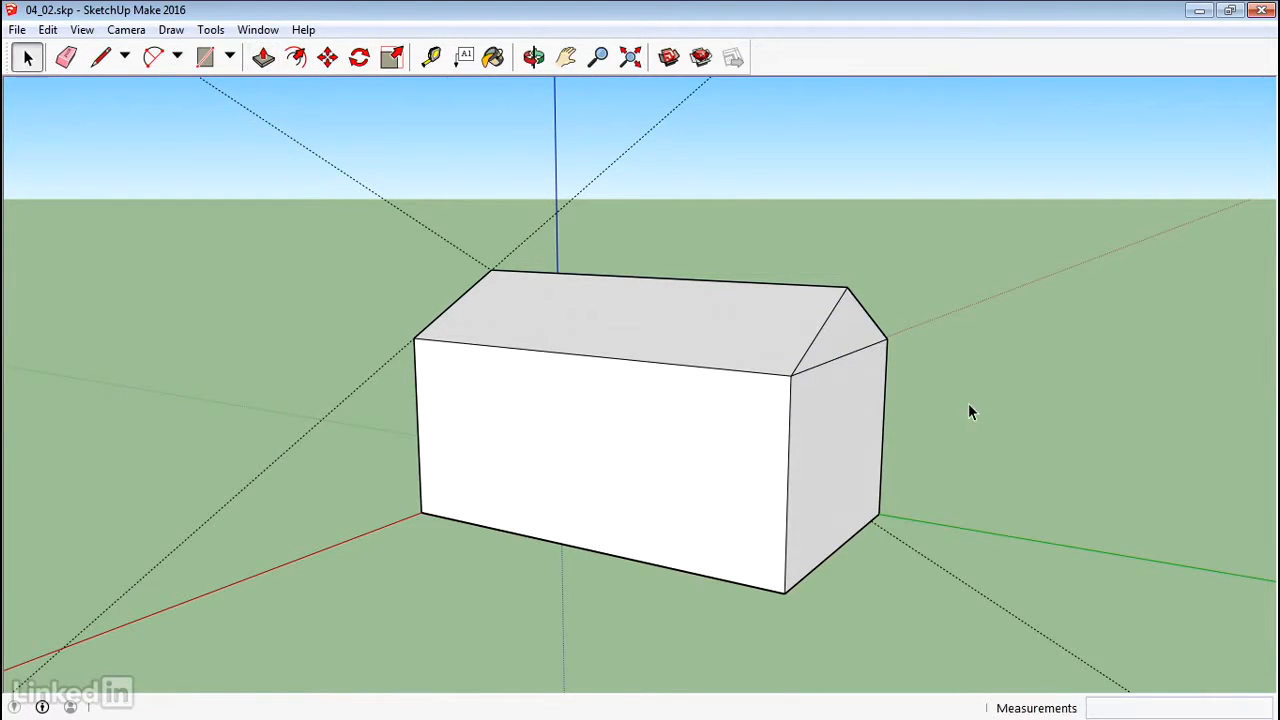
Erase both angled guides that cross at the roof peak.
mouse_move(4, 240)
middle_down()
mouse_move(563, 294)
mouse_move(508, 251)
middle_up()
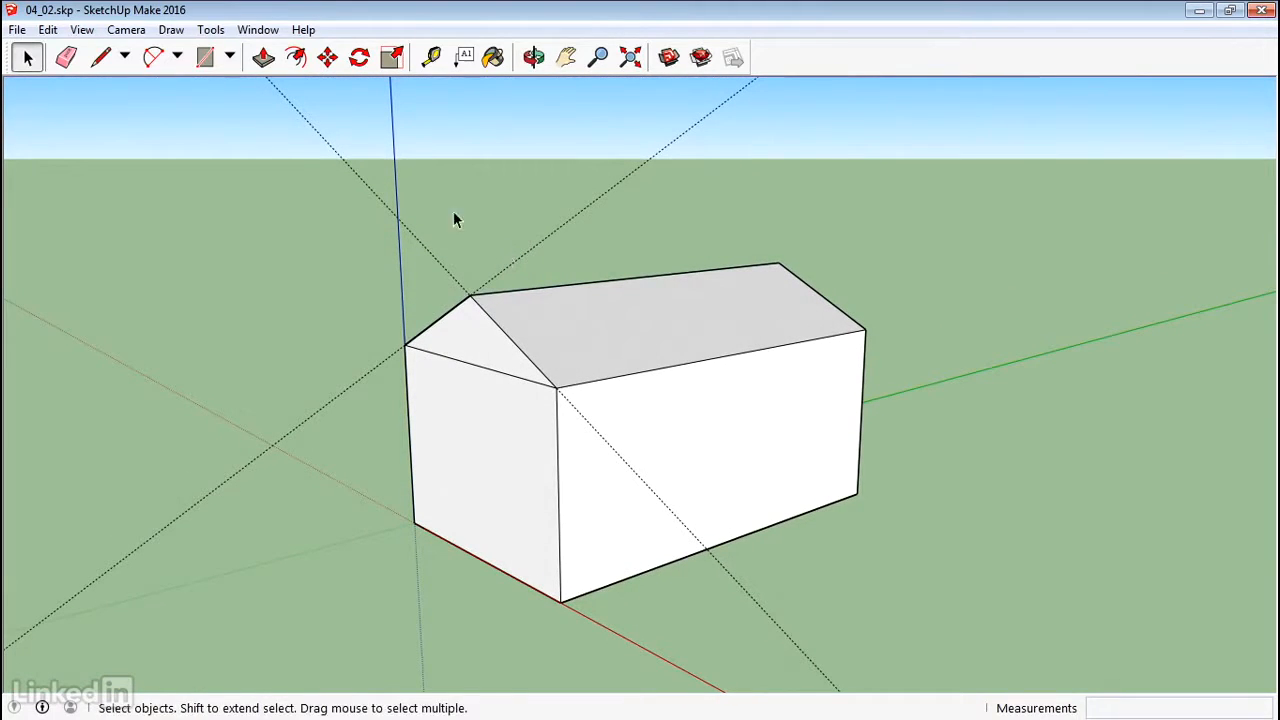
click(66, 57)
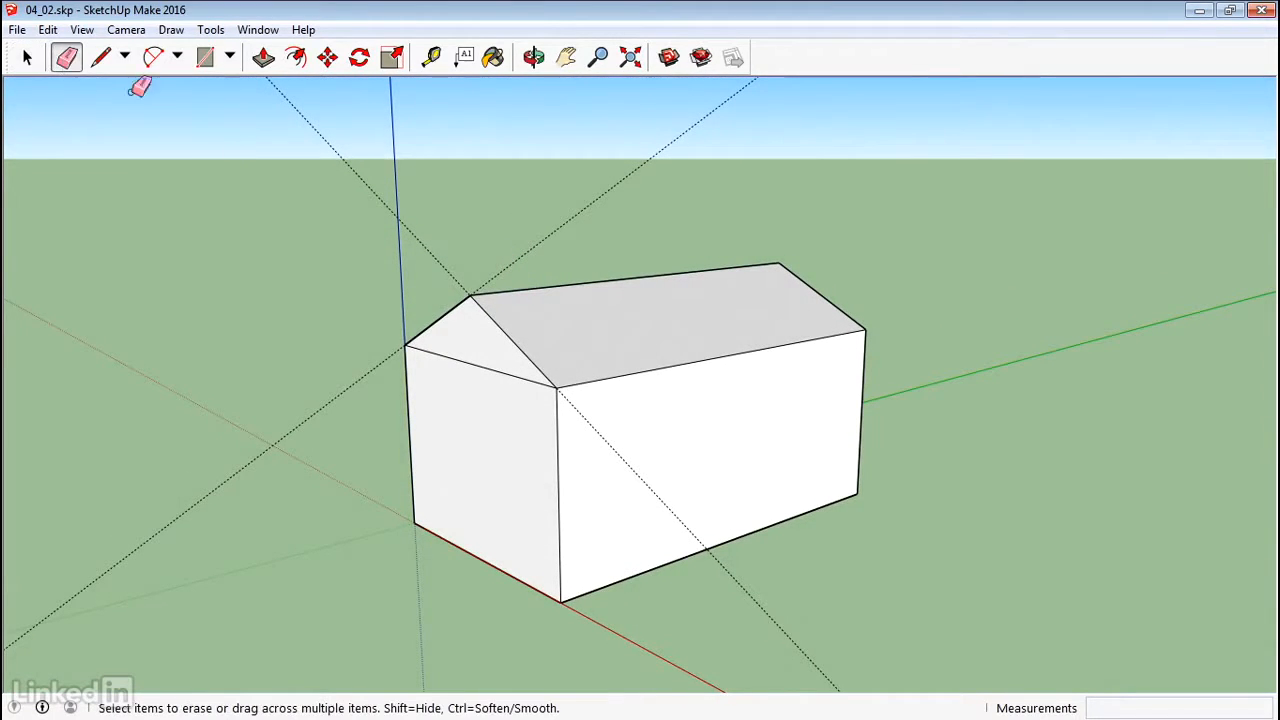
click(420, 232)
click(528, 246)
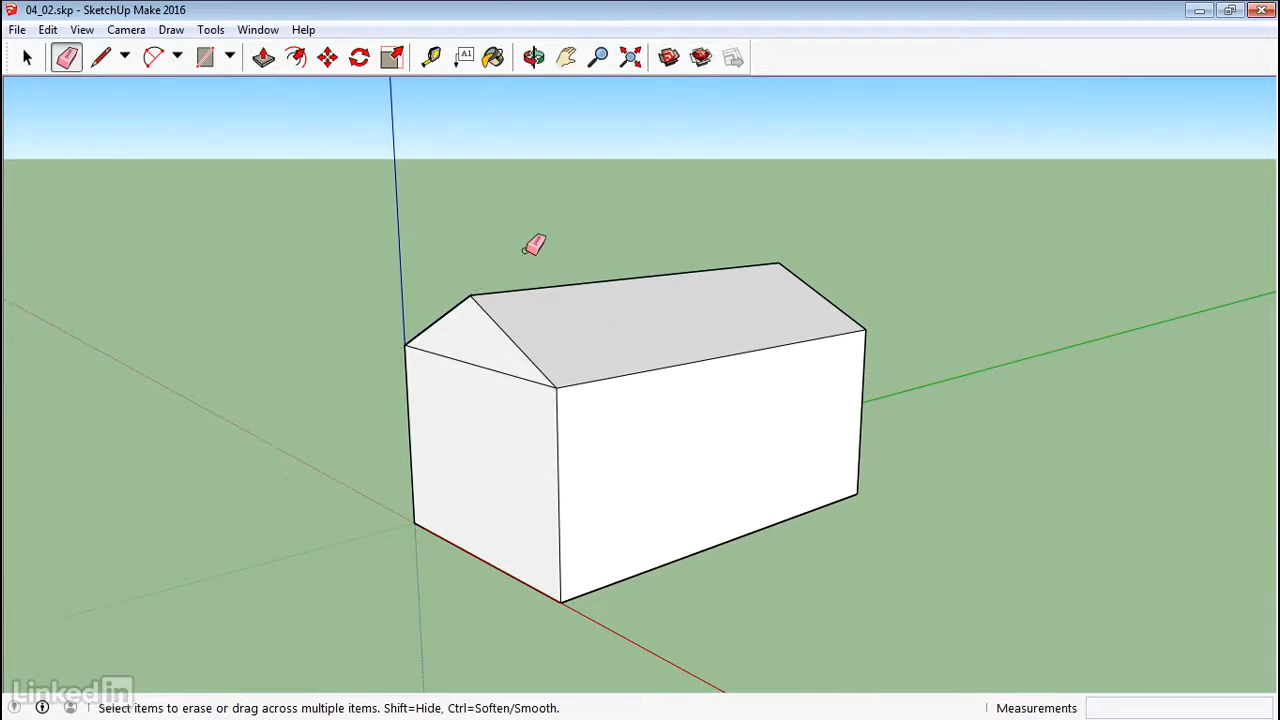
Place a 26.5-degree Protractor guide through the front eave corner off the blue axis, in the vertical plane along the green axis.
key(o)
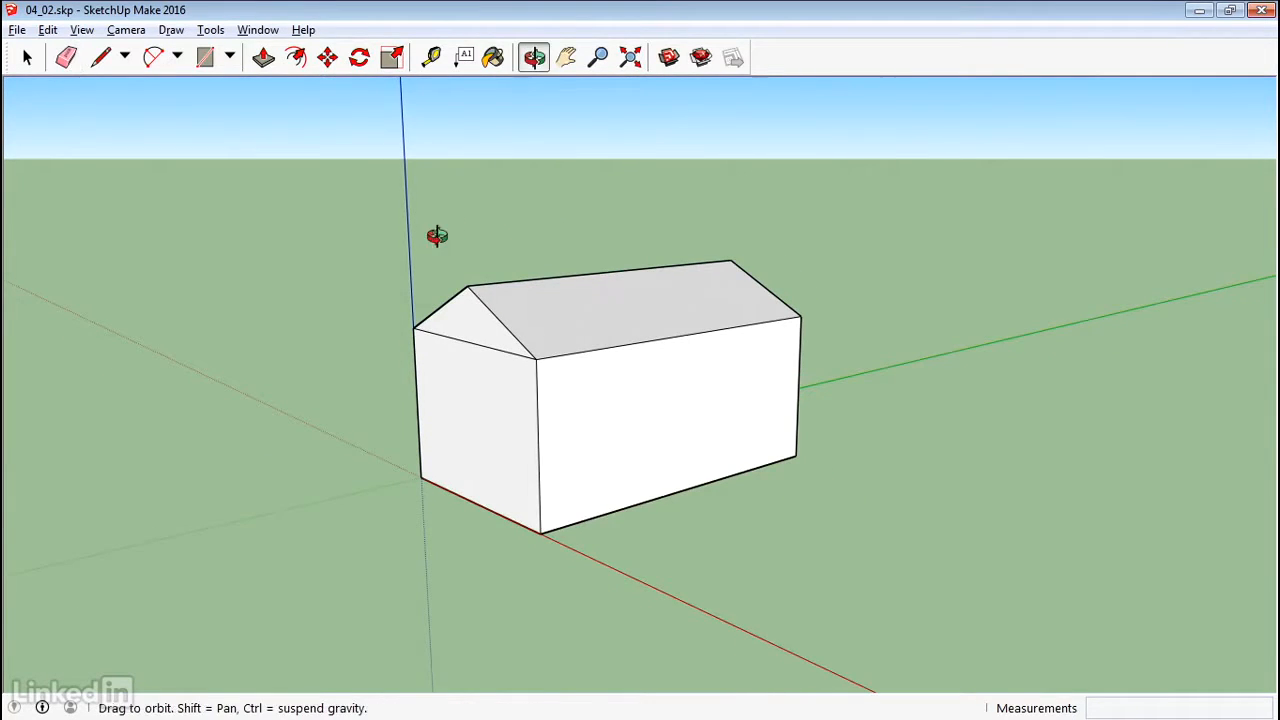
drag(434, 237, 231, 273)
middle_drag(231, 273, 433, 232)
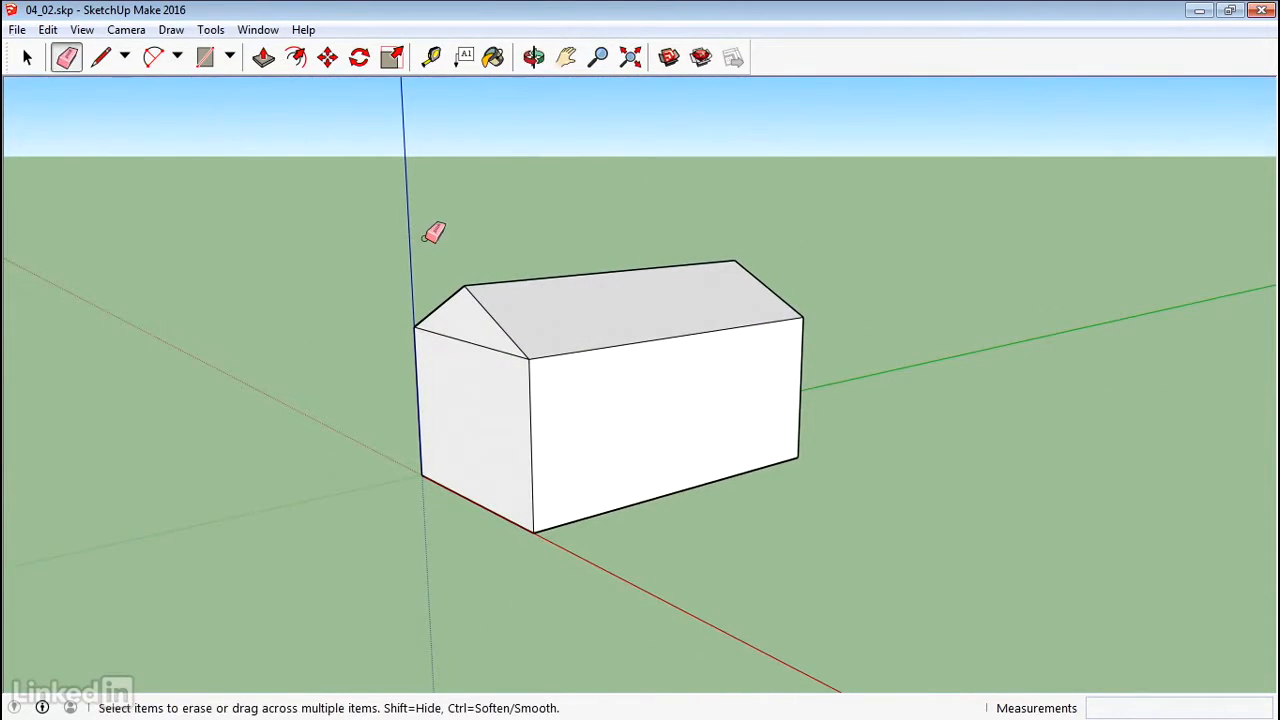
scroll(401, 246, up, 2)
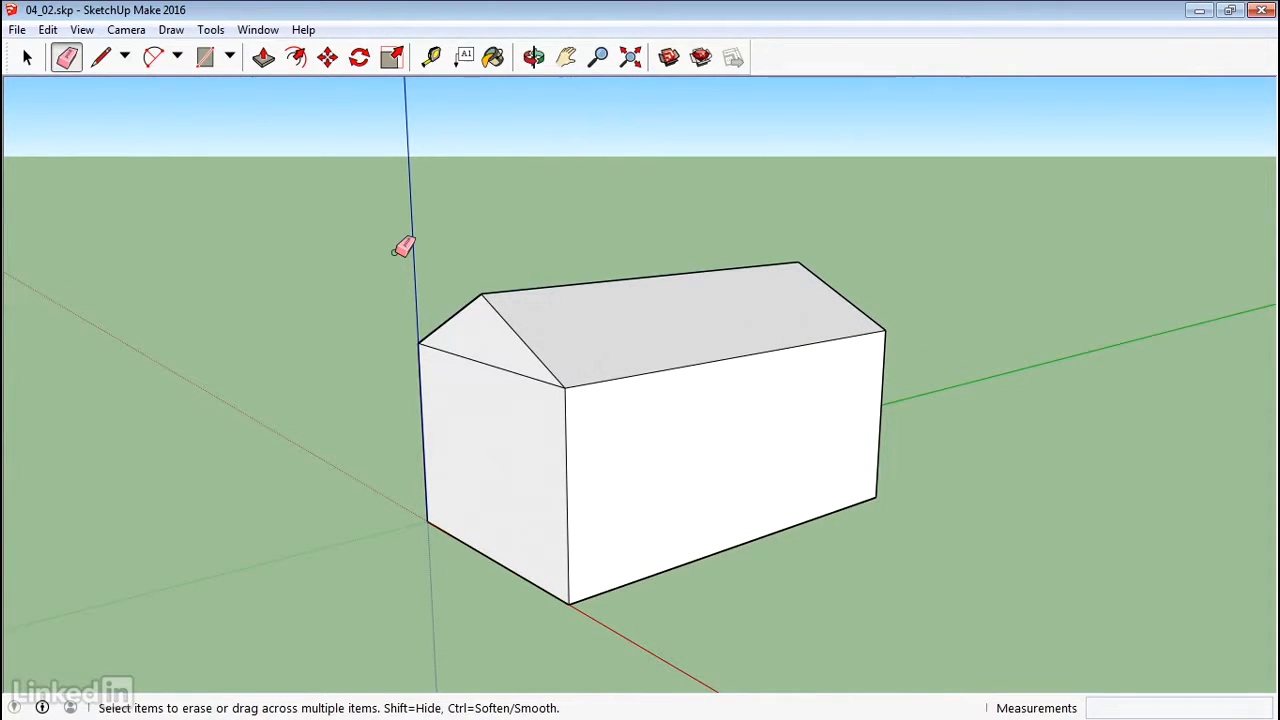
click(210, 29)
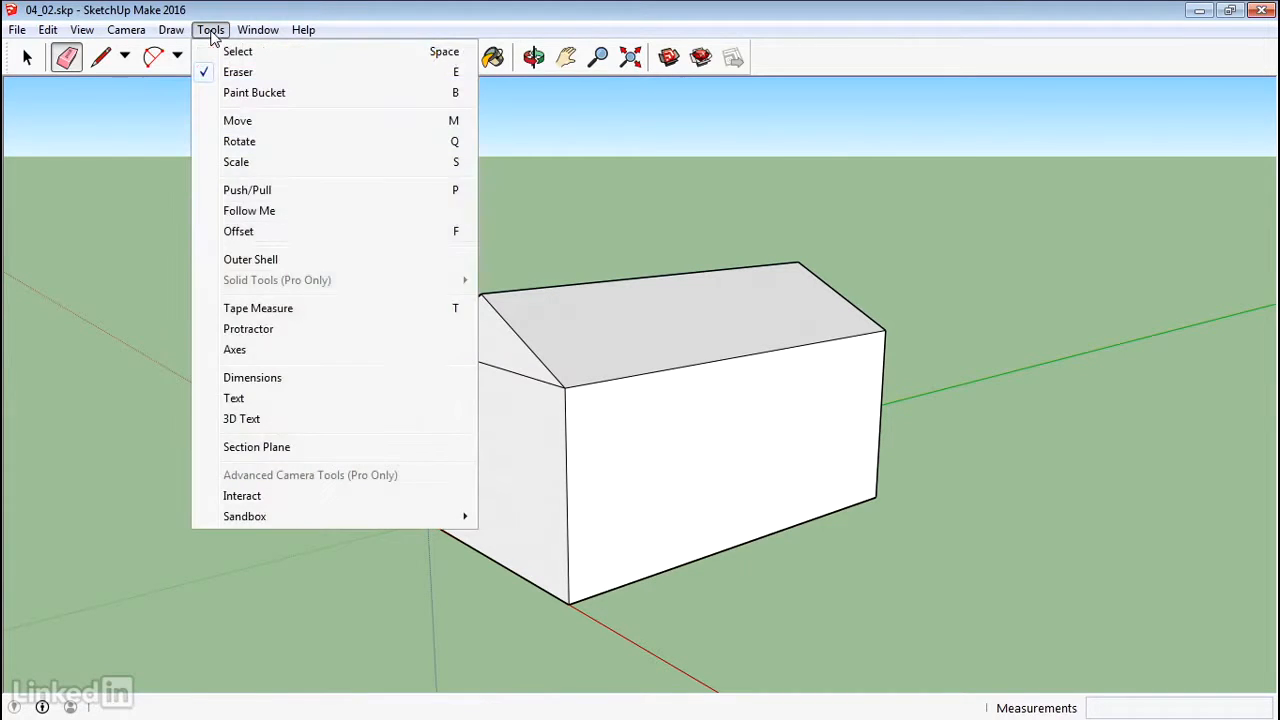
click(258, 330)
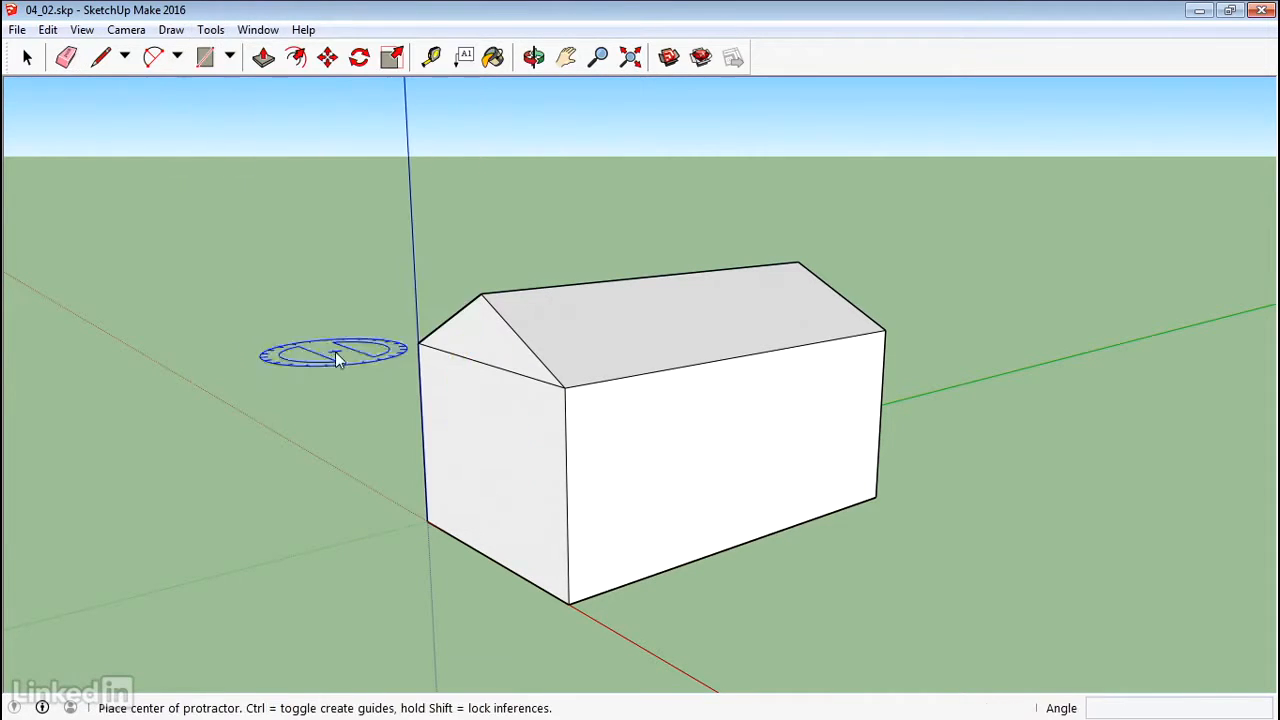
click(567, 390)
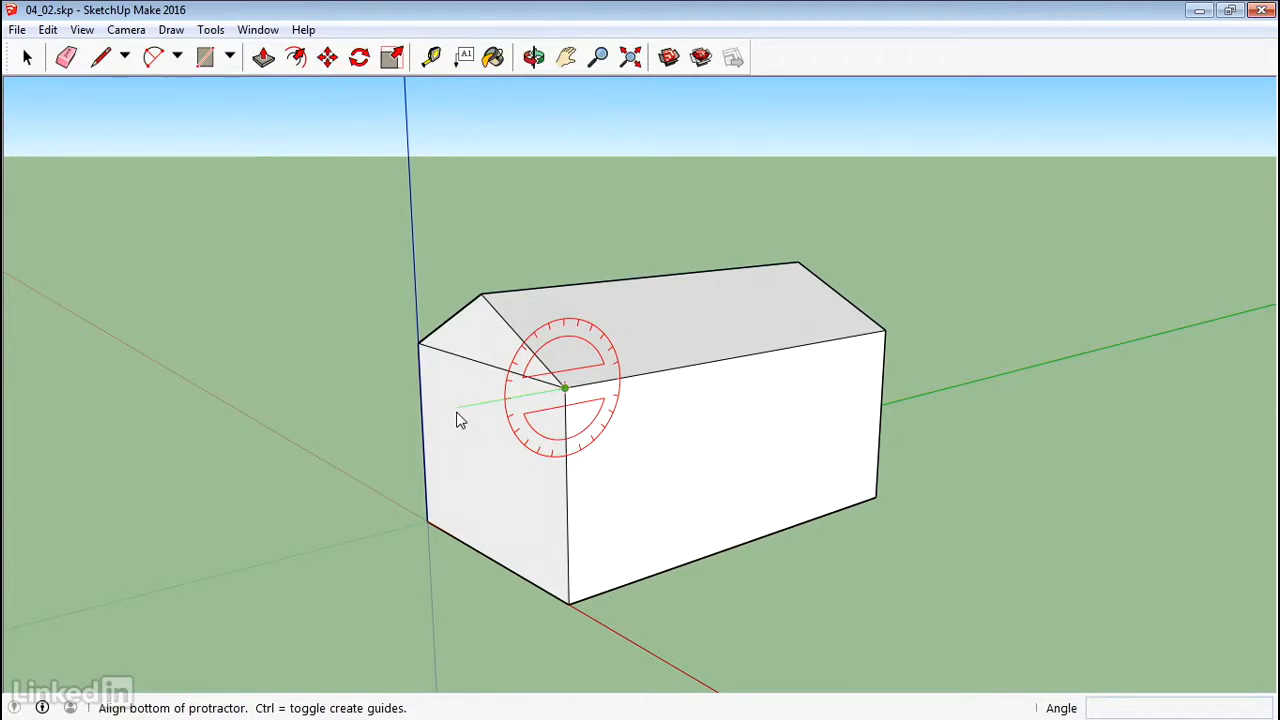
click(460, 420)
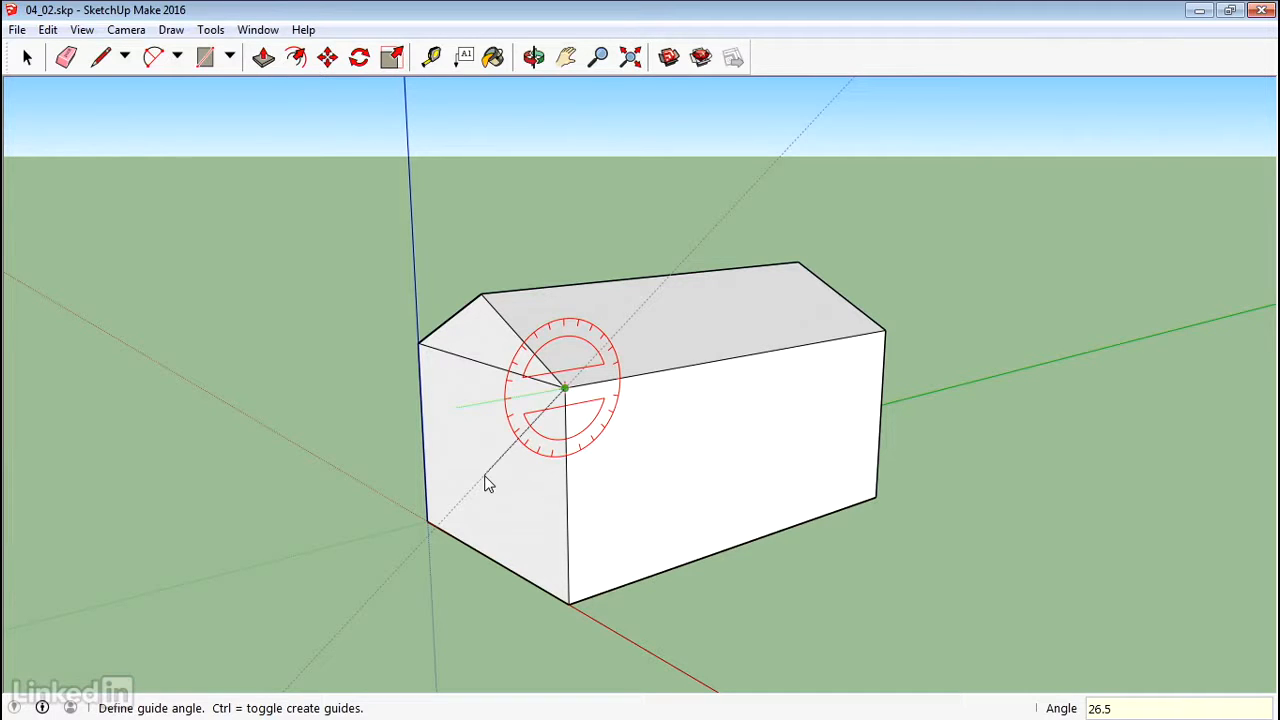
key(Return)
click(484, 484)
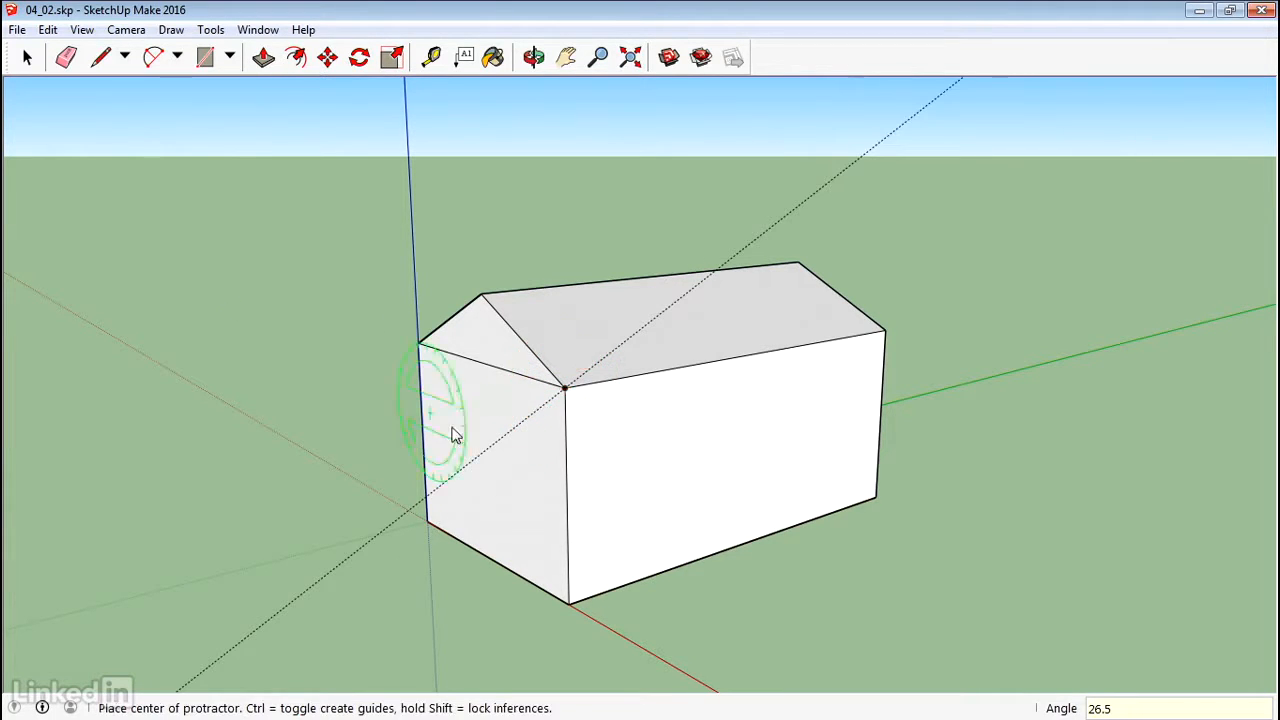
middle_drag(191, 206, 317, 246)
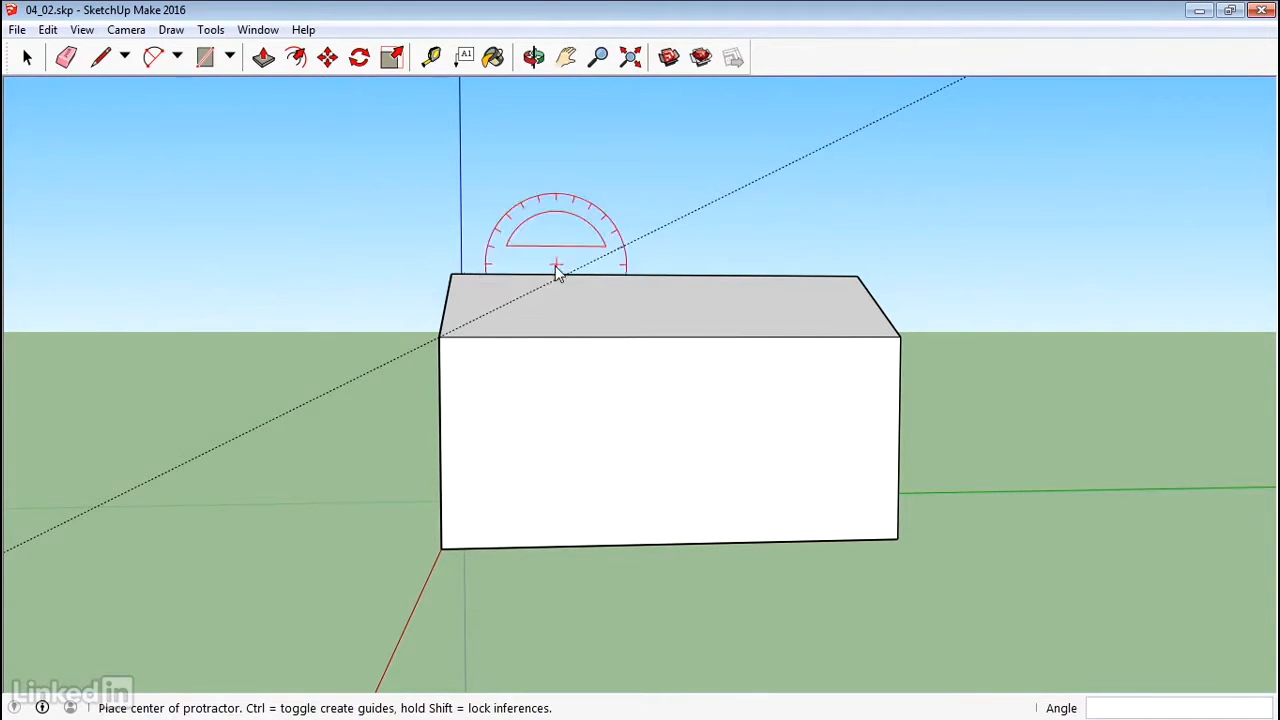
middle_drag(537, 289, 820, 423)
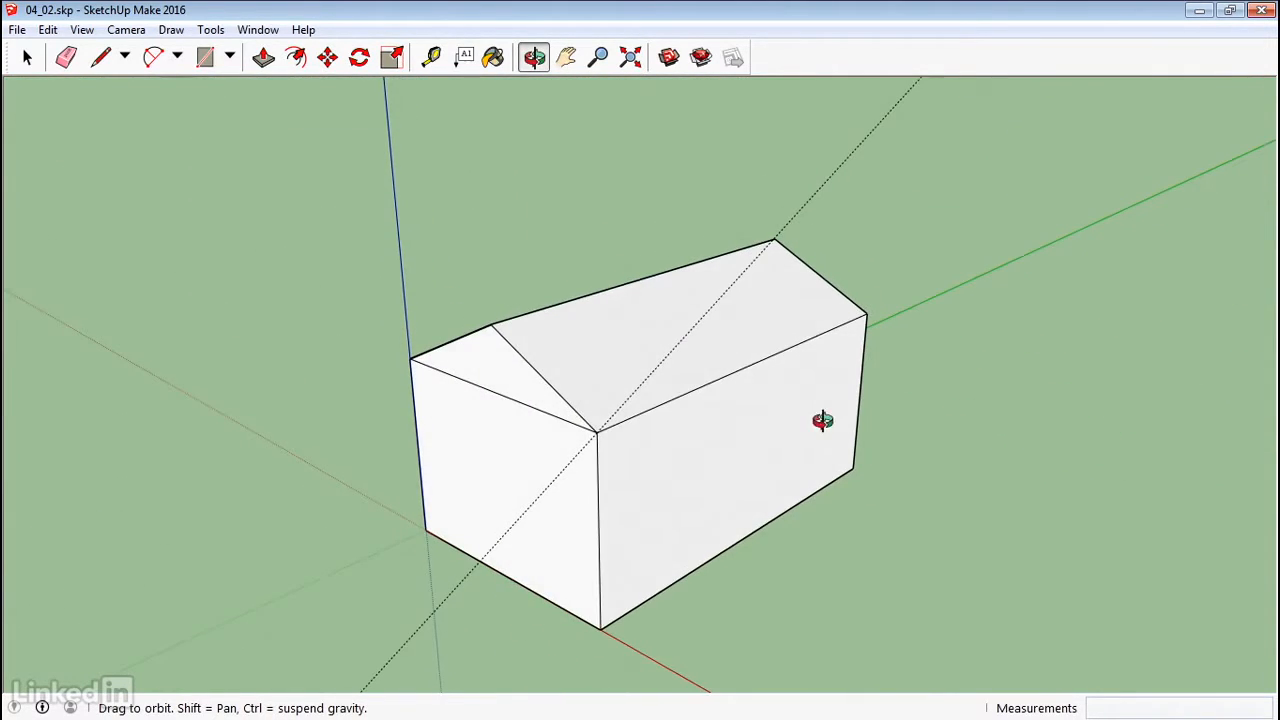
click(100, 59)
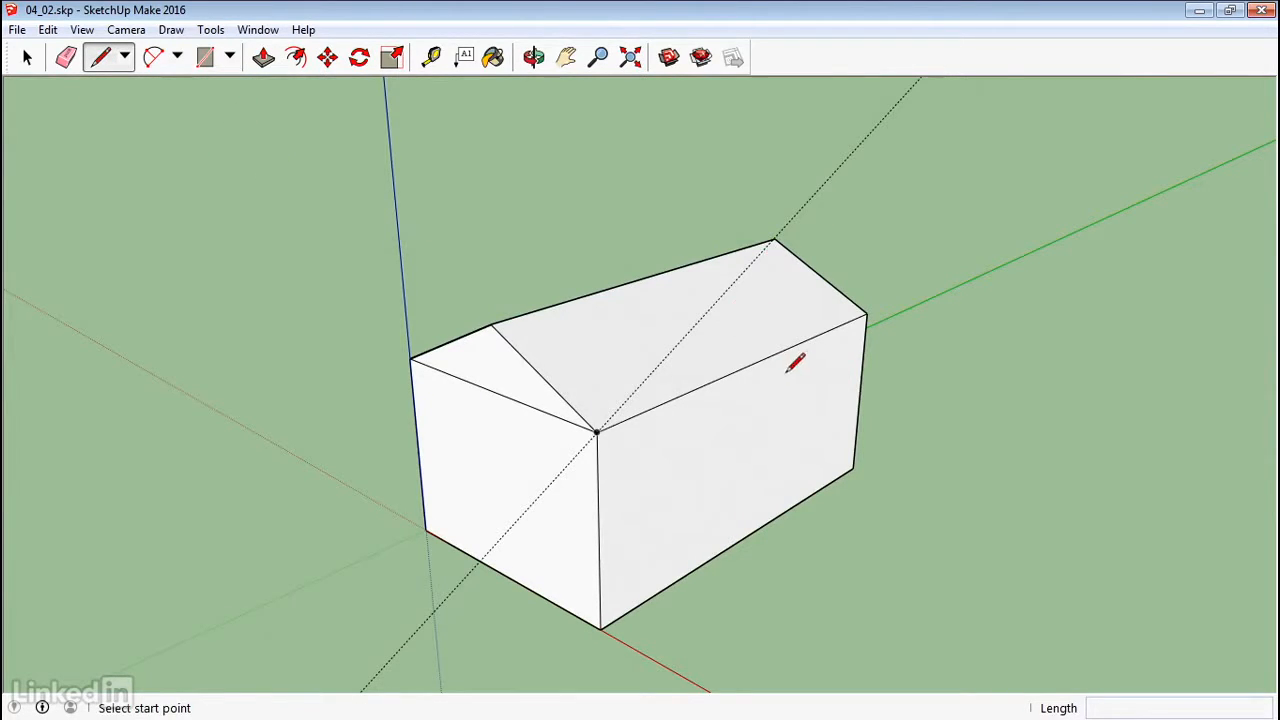
mouse_move(790, 370)
middle_down()
mouse_move(891, 386)
mouse_move(1157, 374)
middle_up()
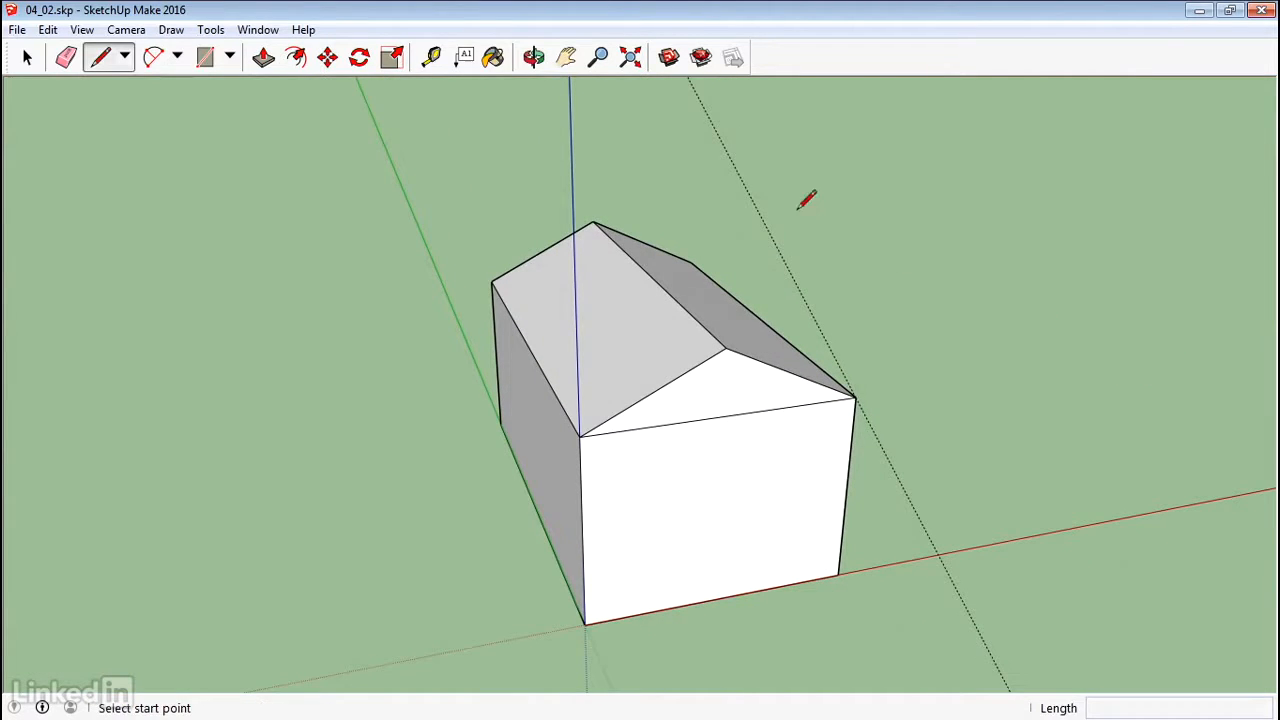
mouse_move(886, 206)
middle_down()
mouse_move(920, 266)
mouse_move(523, 237)
mouse_move(646, 289)
mouse_move(823, 329)
mouse_move(862, 310)
middle_up()
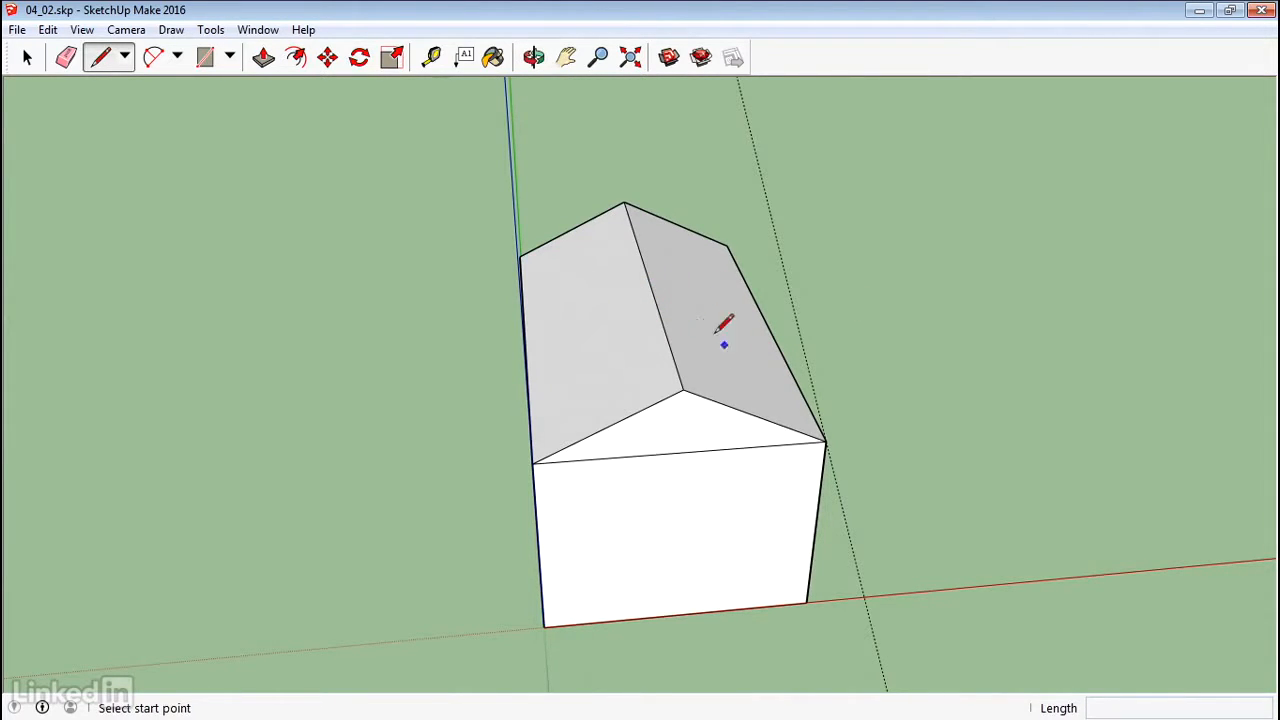
middle_drag(767, 445, 845, 412)
key(space)
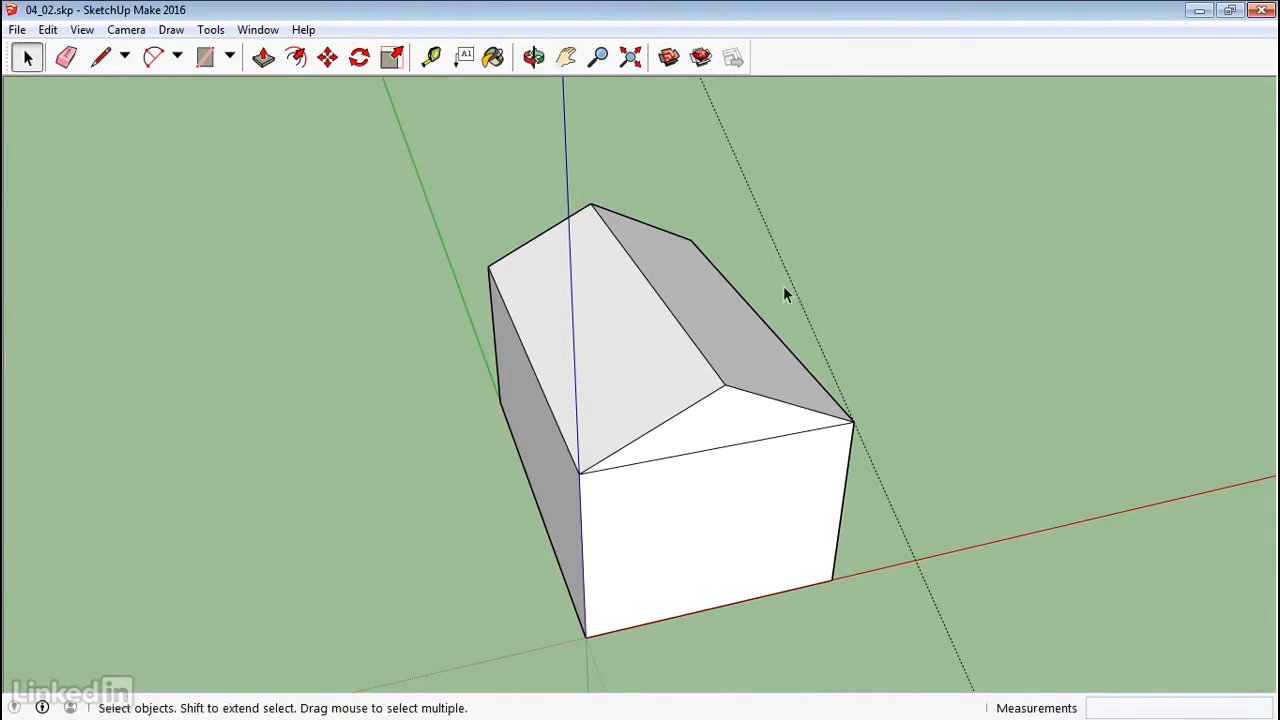
Place a 6' Tape Measure guide from the front gable peak along the red axis to the point directly above the eave corner.
click(432, 58)
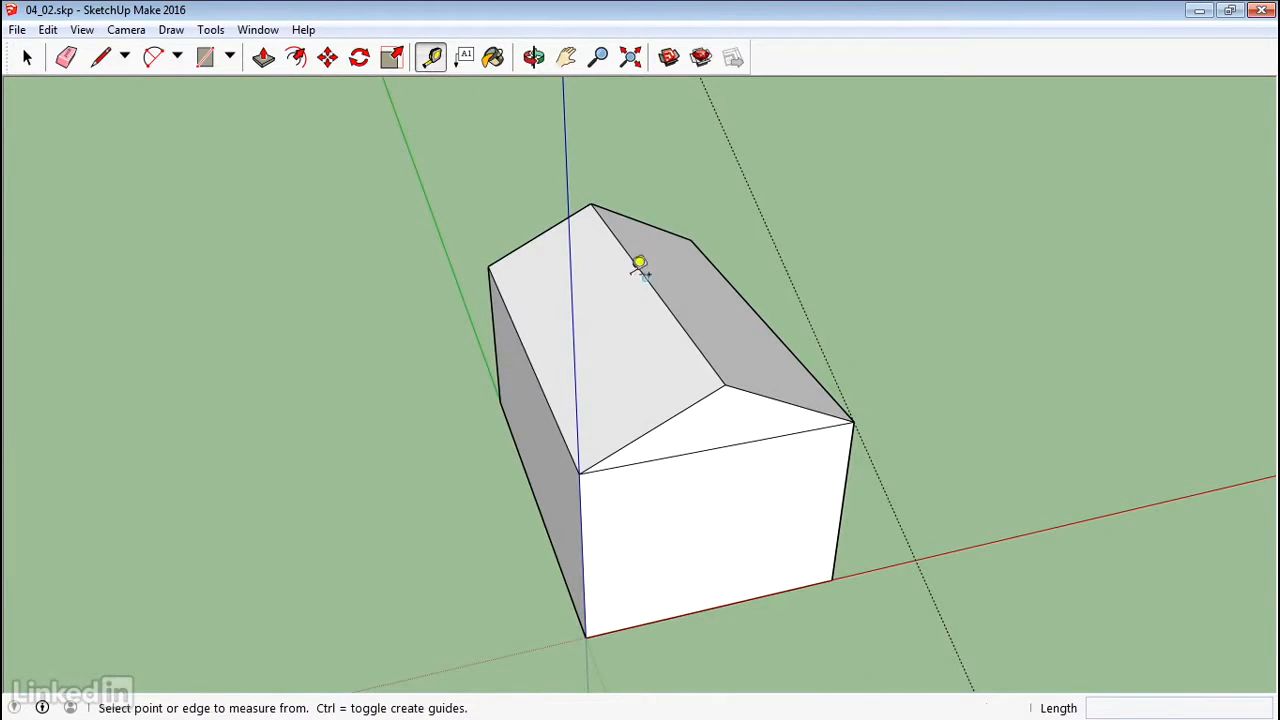
click(724, 384)
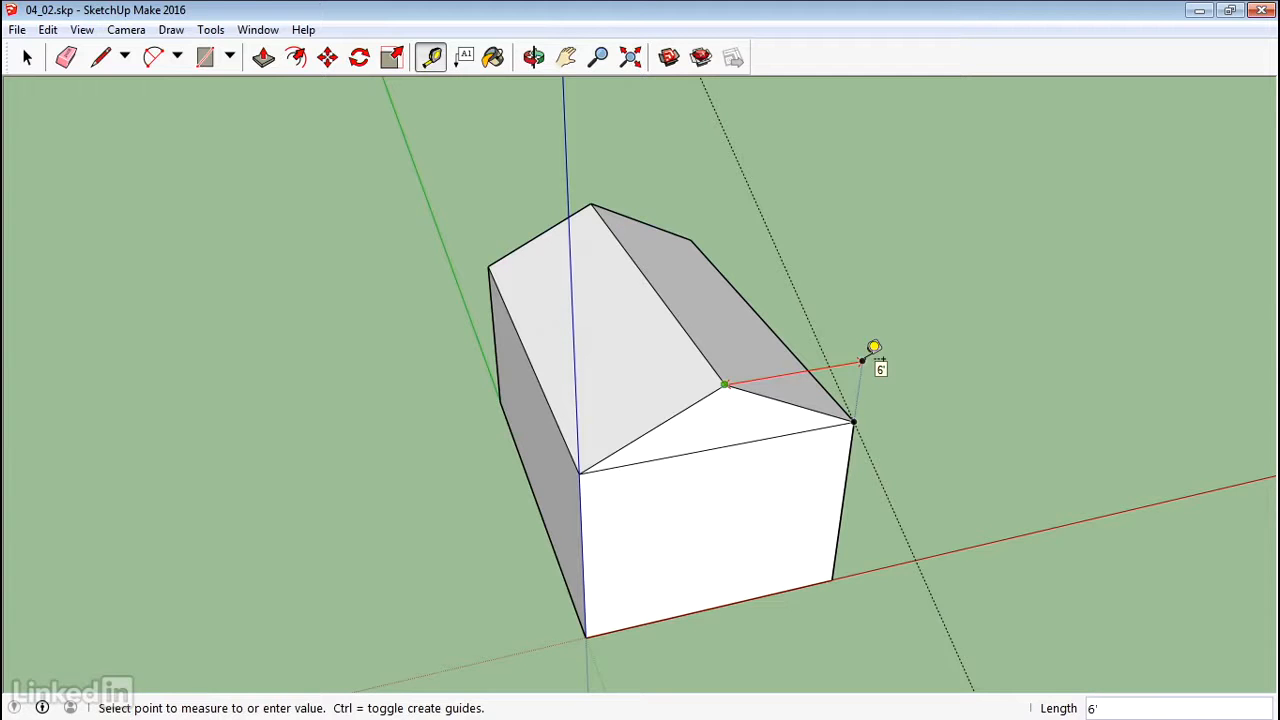
click(862, 360)
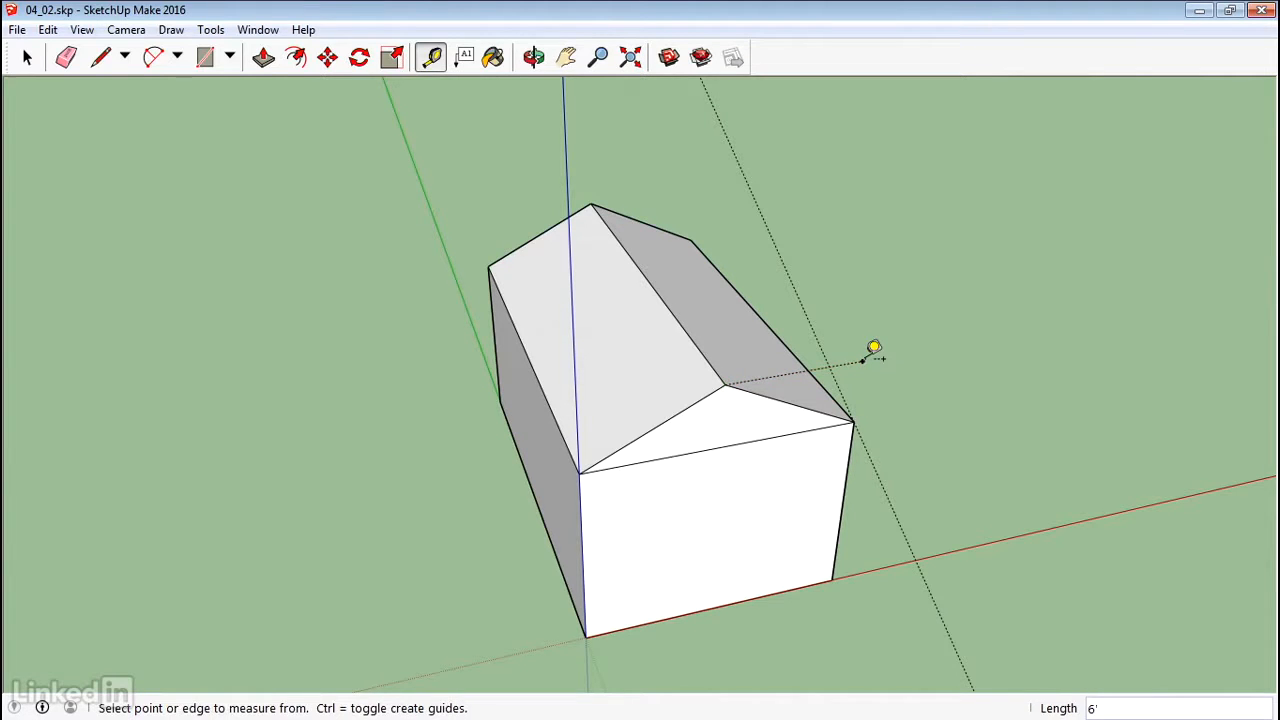
Place a Tape Measure guide from the end of the 6' guide along the green axis to the angled guide.
middle_drag(947, 327, 620, 300)
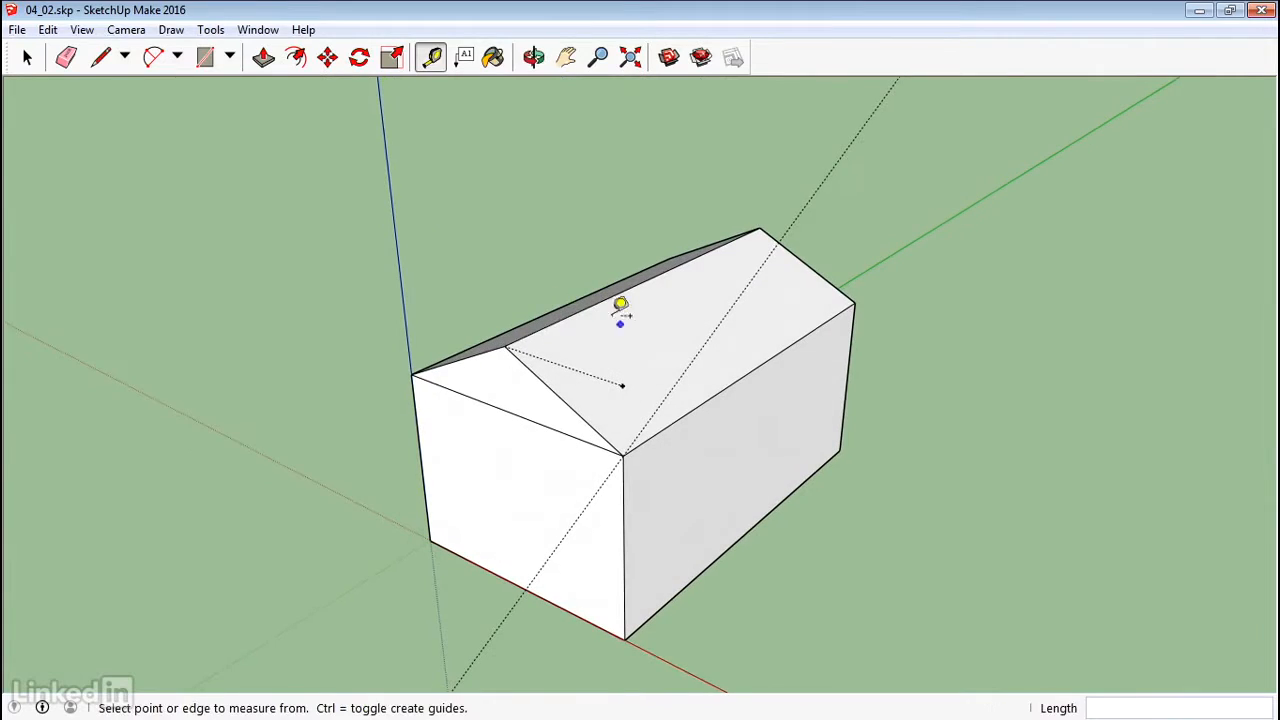
click(622, 384)
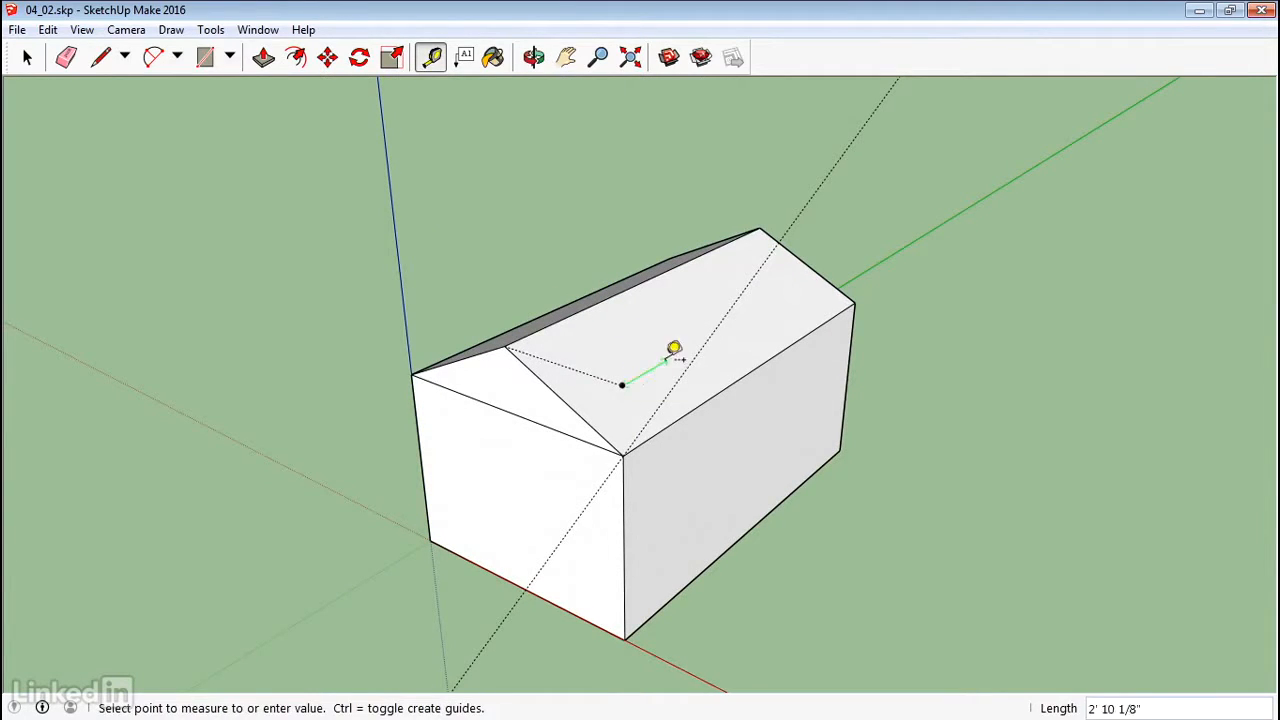
click(719, 318)
Place a Tape Measure guide from the intersection on the angled guide along the red axis across to the roof ridge.
middle_drag(680, 306, 767, 335)
click(759, 351)
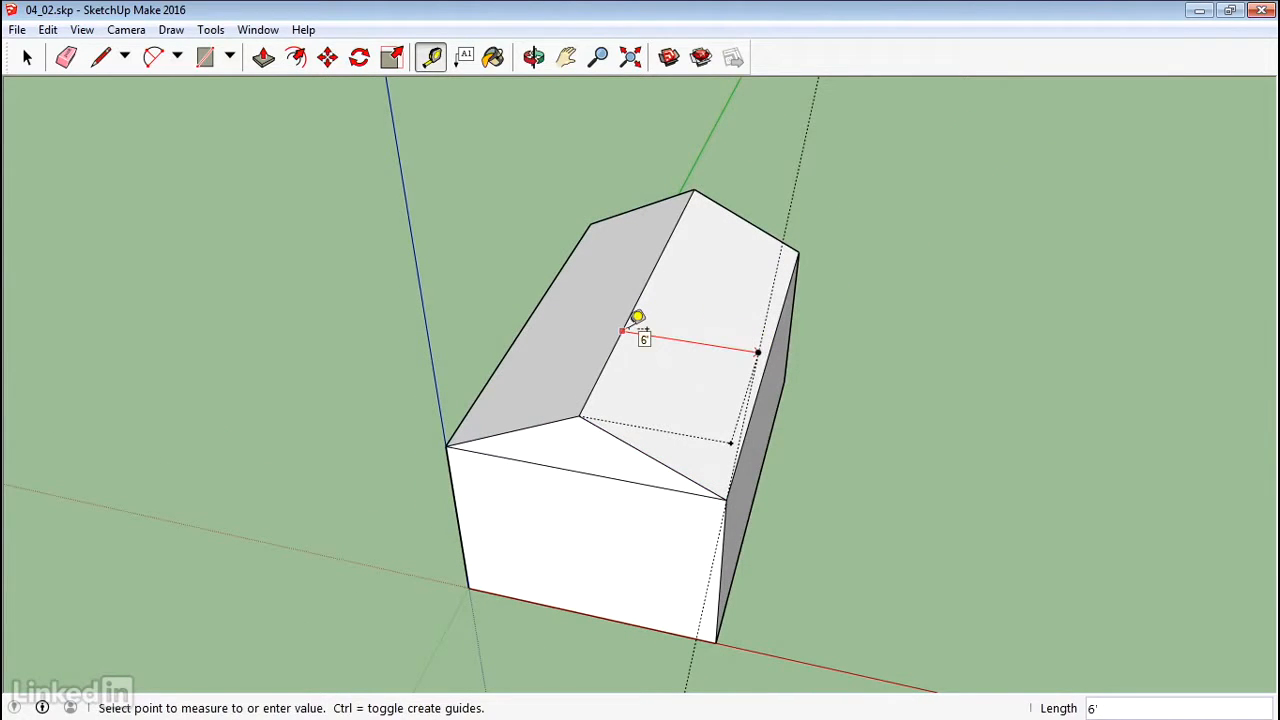
click(637, 318)
Draw lines from the intersection of the guide and ridge down to both front eave corners to outline the hip.
middle_drag(637, 318, 251, 226)
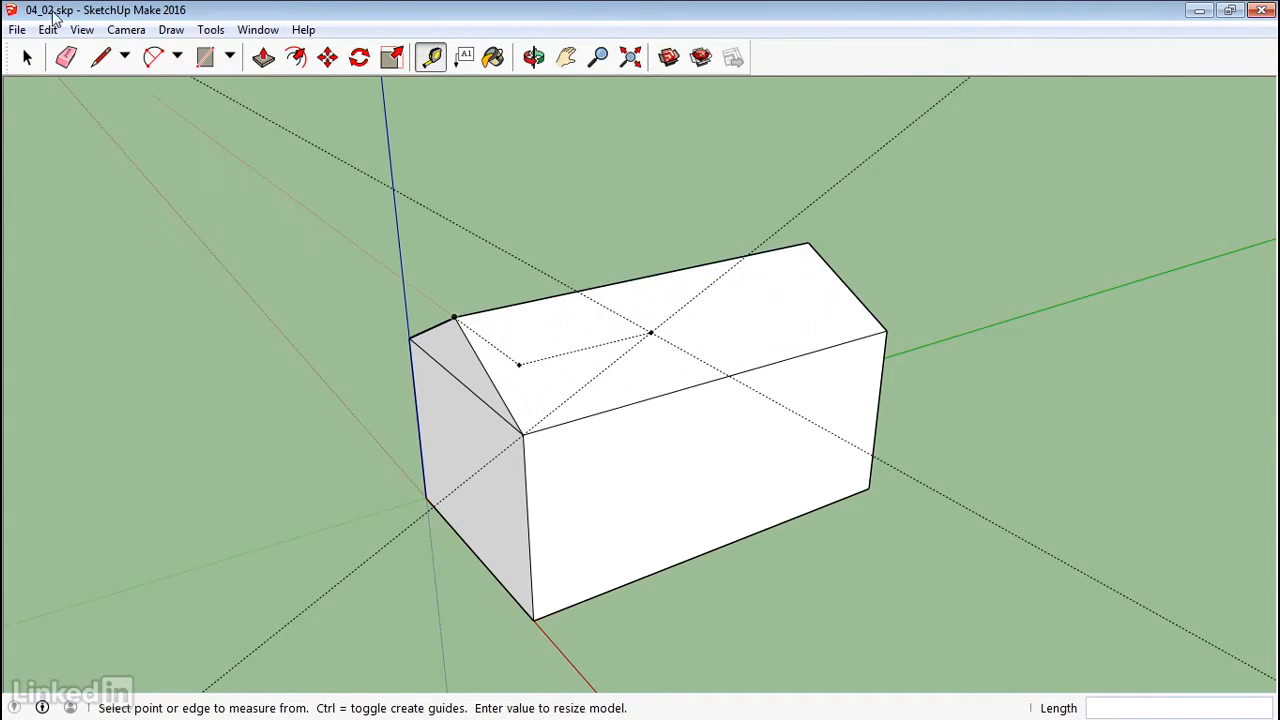
middle_drag(171, 106, 266, 234)
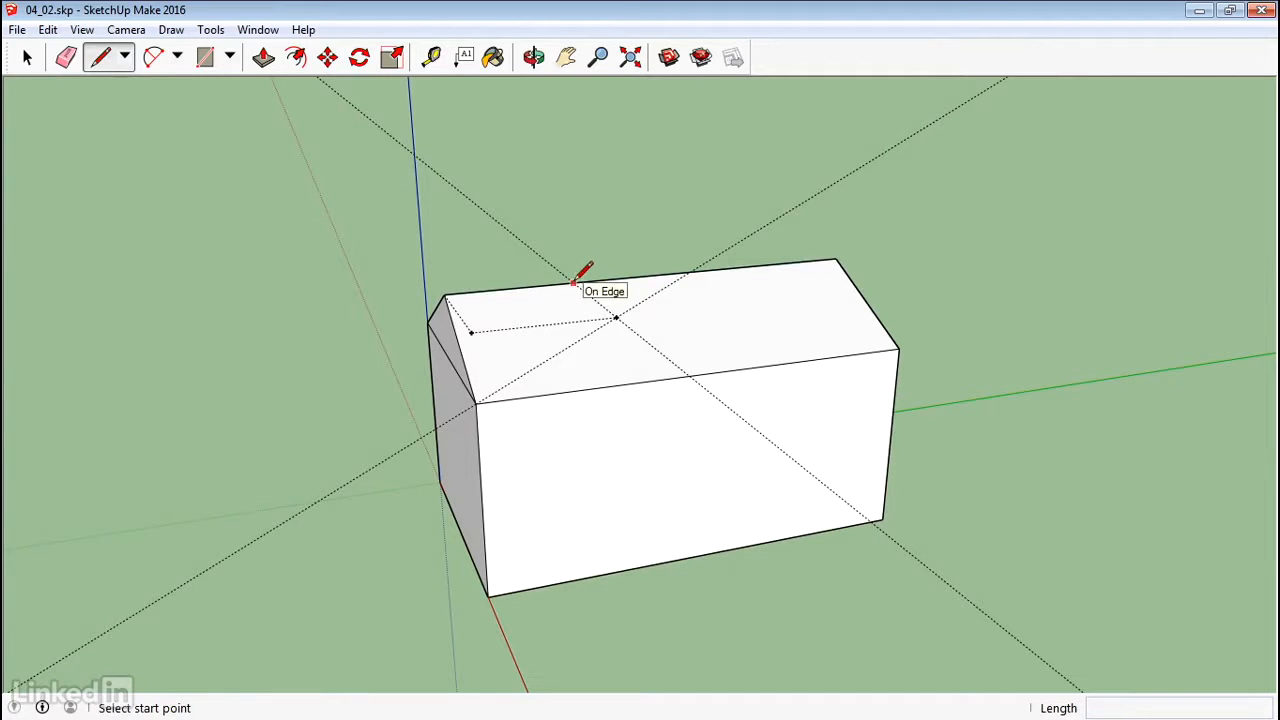
mouse_move(587, 272)
middle_down()
mouse_move(609, 306)
mouse_move(587, 272)
middle_up()
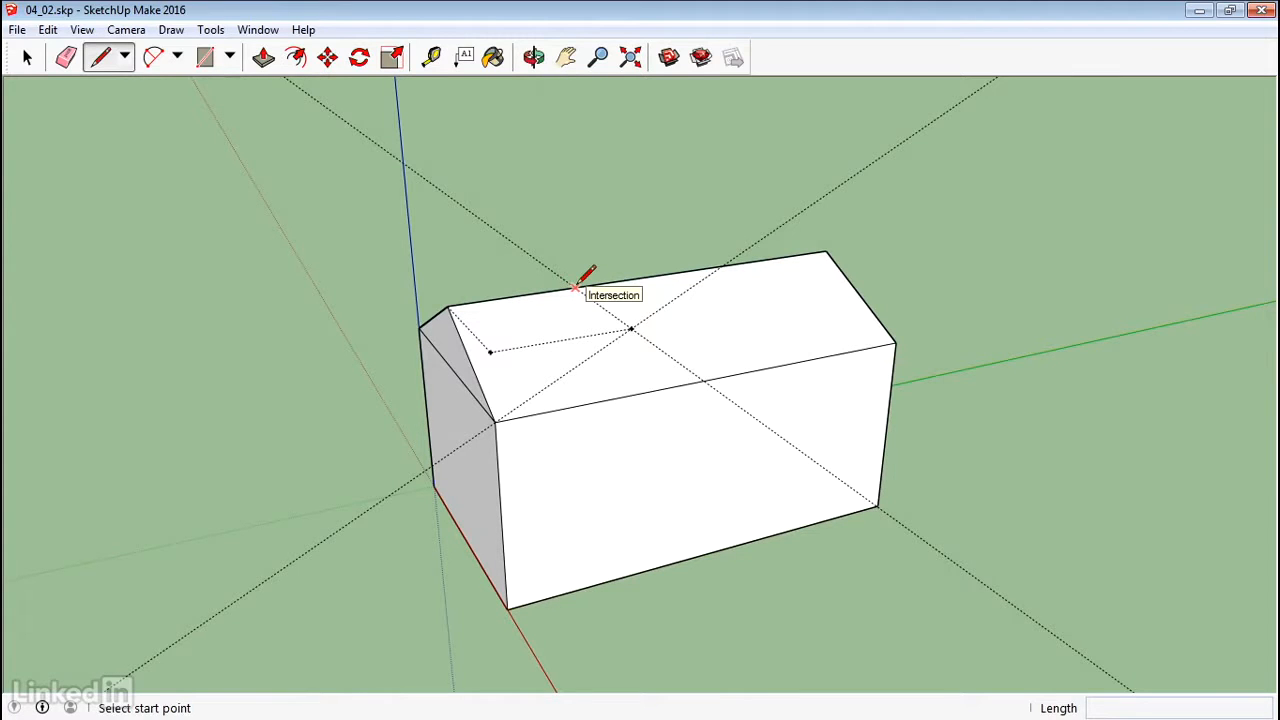
click(575, 288)
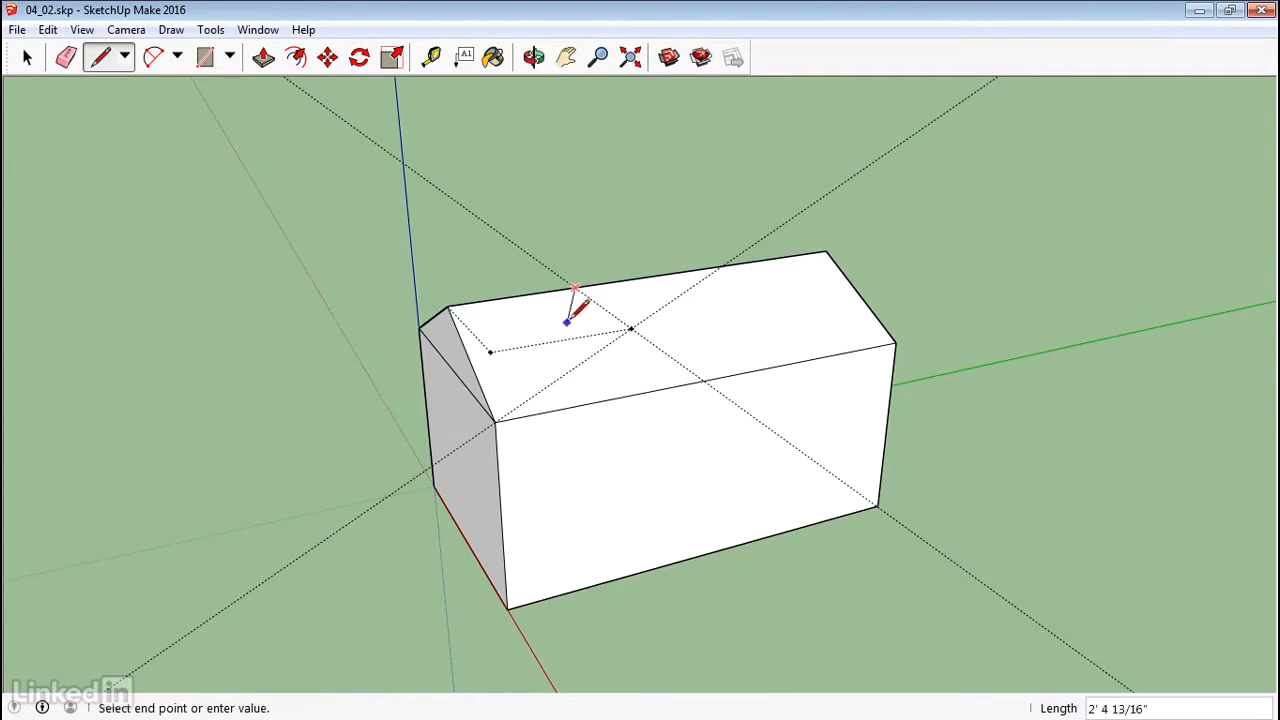
click(500, 404)
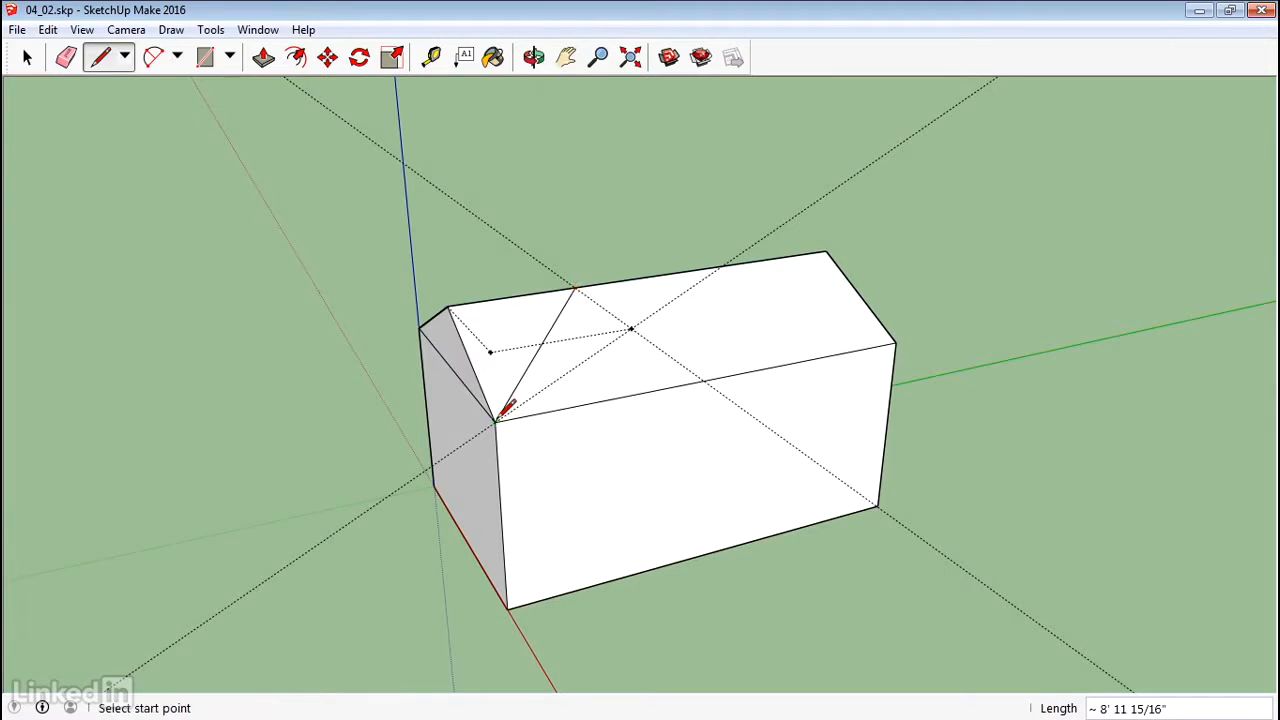
mouse_move(500, 406)
middle_down()
mouse_move(503, 431)
mouse_move(630, 340)
middle_up()
click(615, 327)
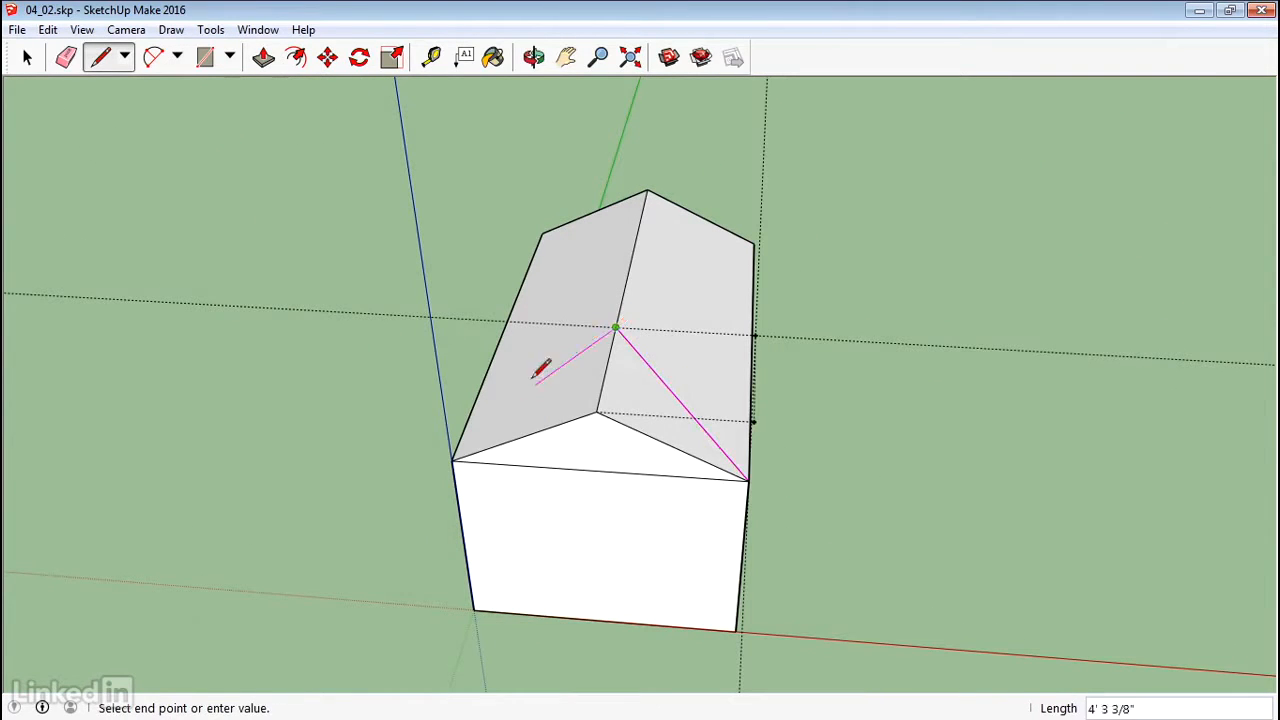
click(453, 459)
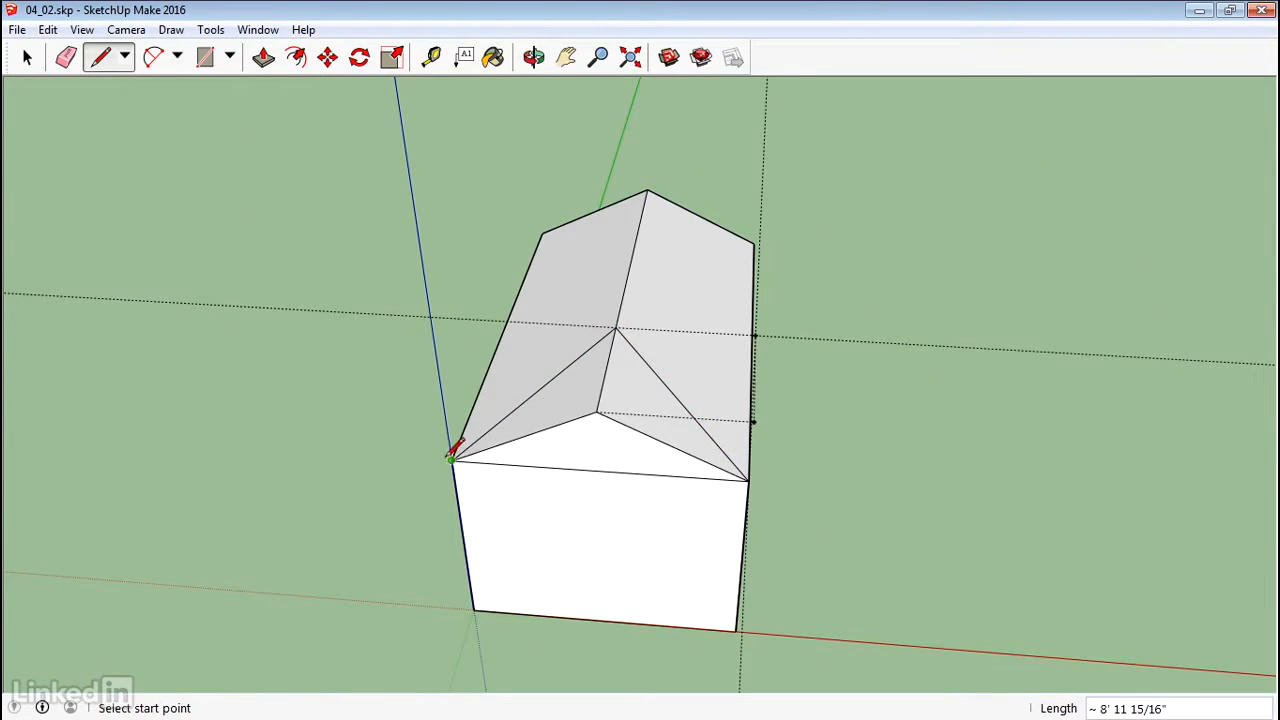
Erase the angled guide, the guide crossing the ridge and the two short guides beside the roof.
mouse_move(365, 430)
middle_down()
mouse_move(157, 363)
mouse_move(243, 386)
middle_up()
key(space)
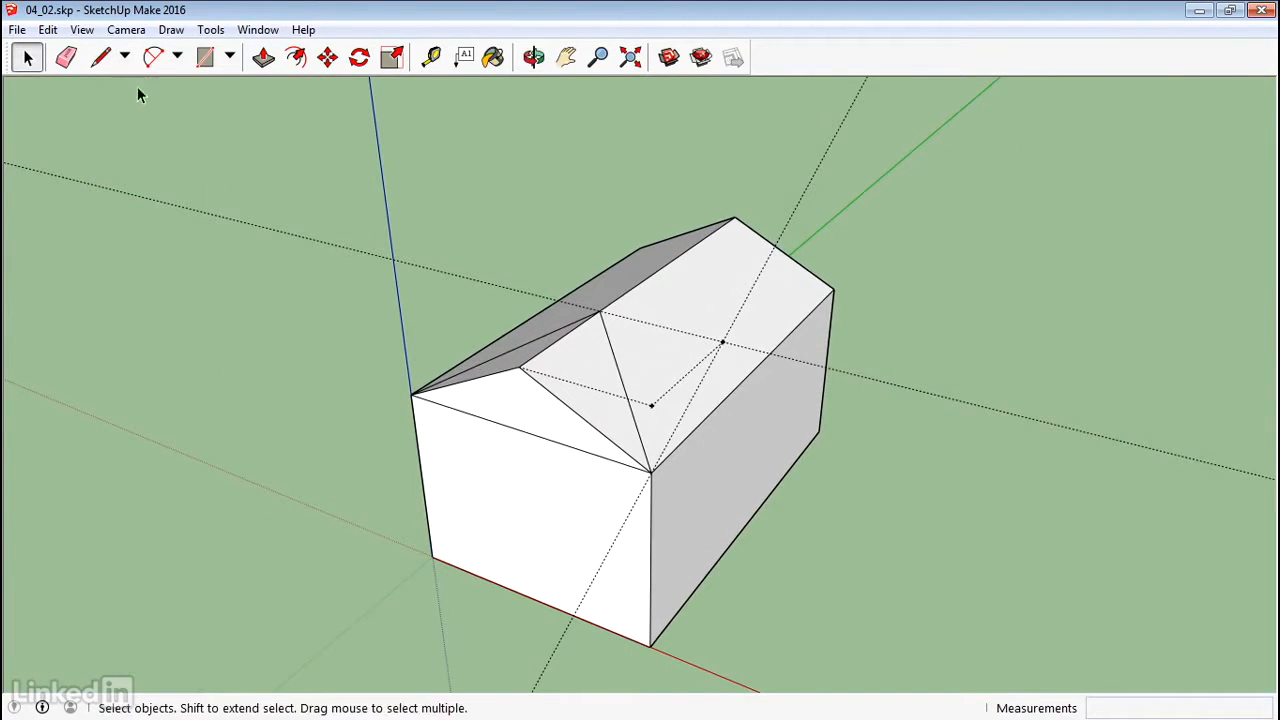
click(66, 58)
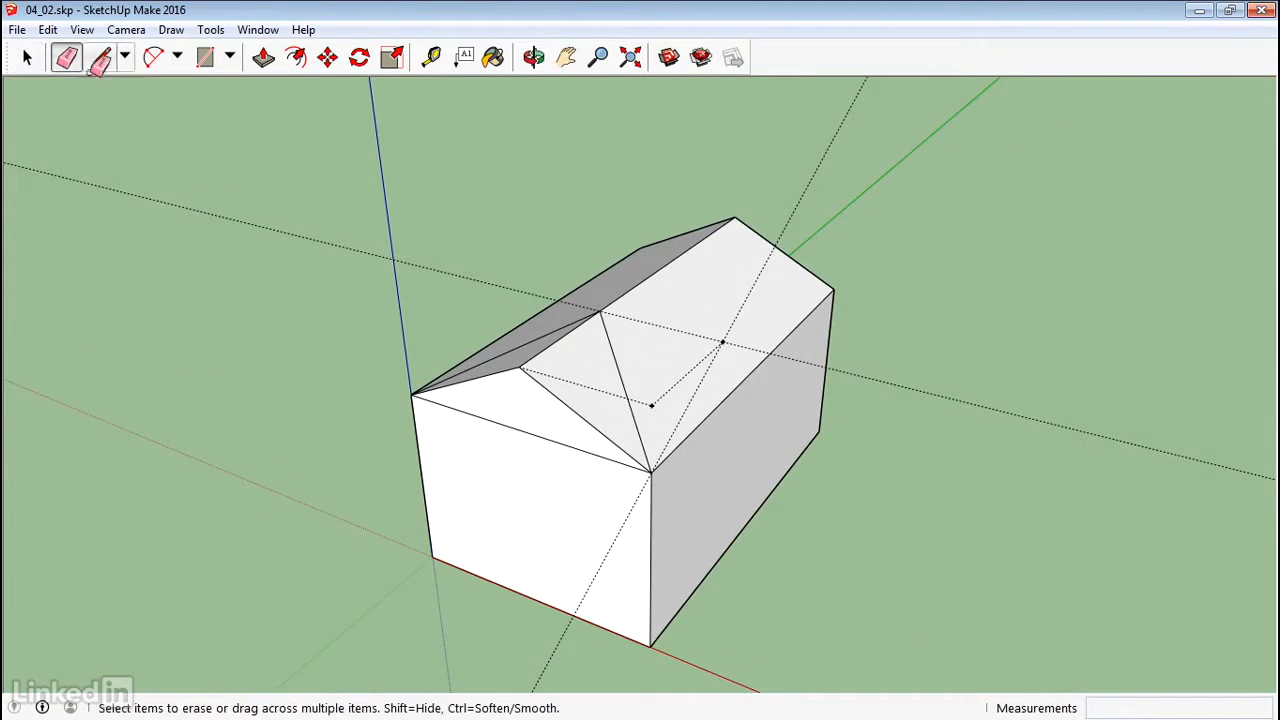
click(486, 281)
click(785, 231)
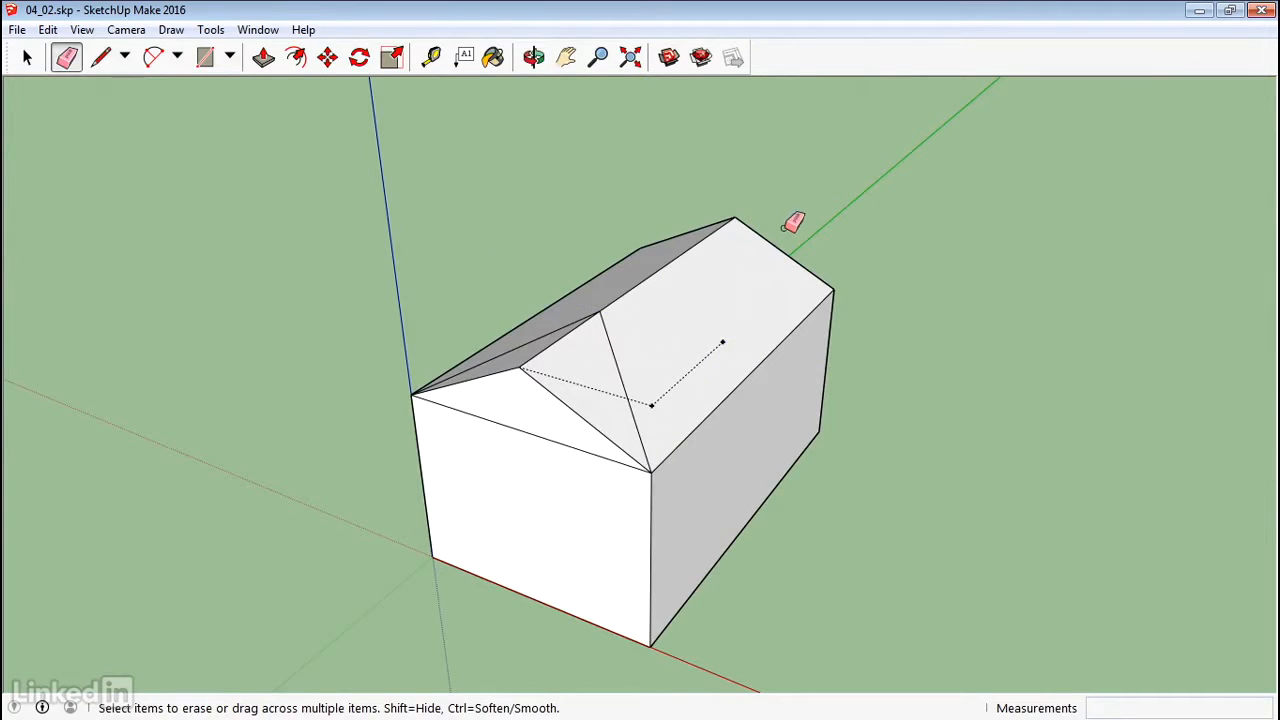
click(700, 362)
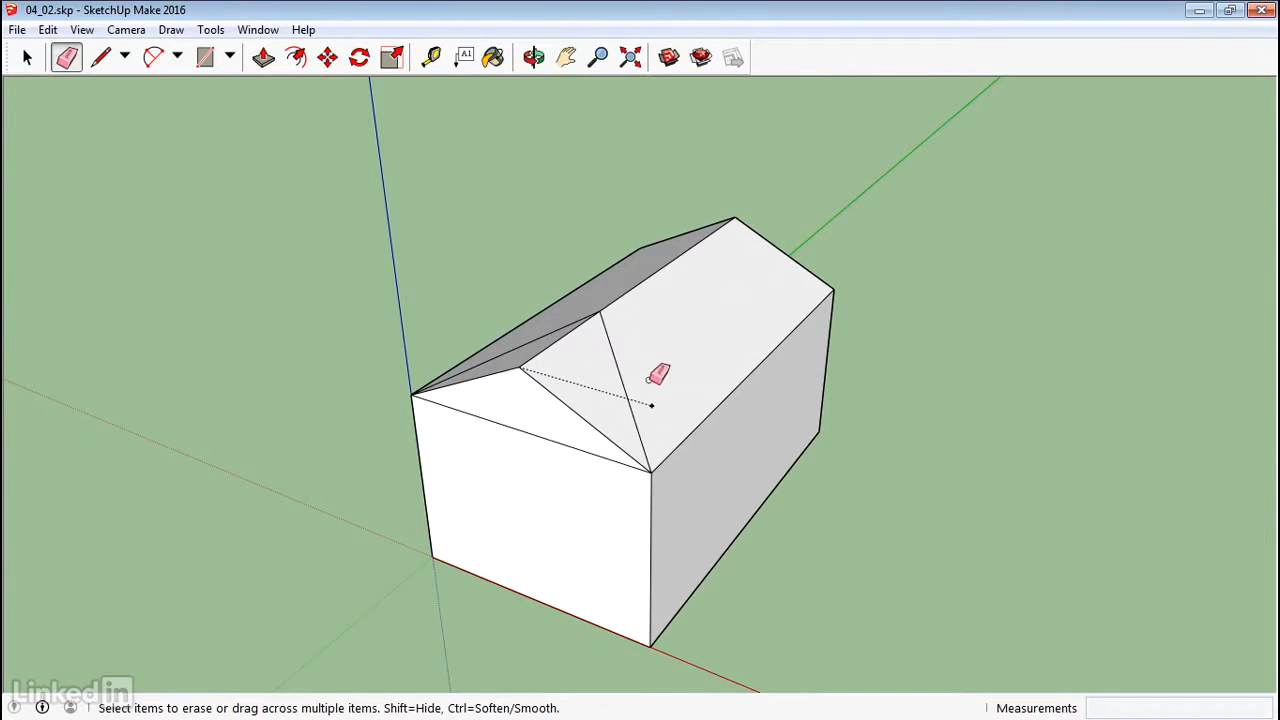
click(595, 389)
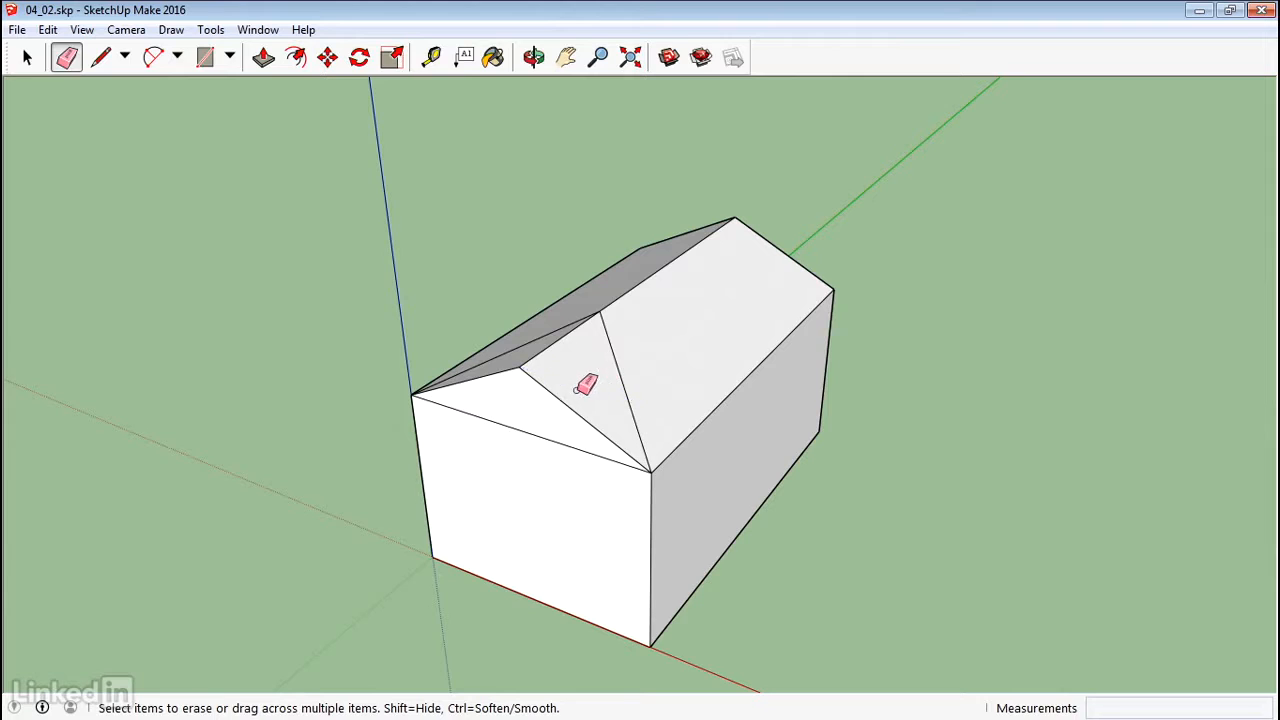
Erase the front end of the ridge and both edges of the old gable, leaving the sloped hip face.
click(535, 357)
click(545, 380)
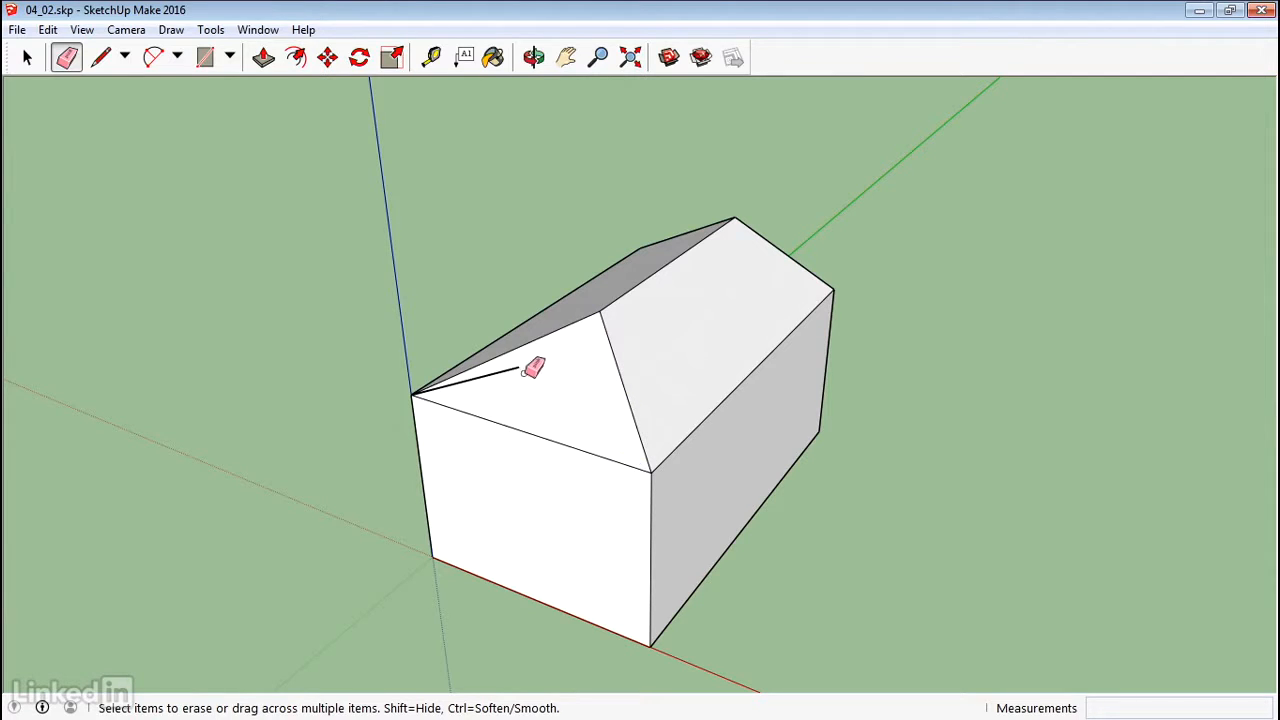
click(512, 366)
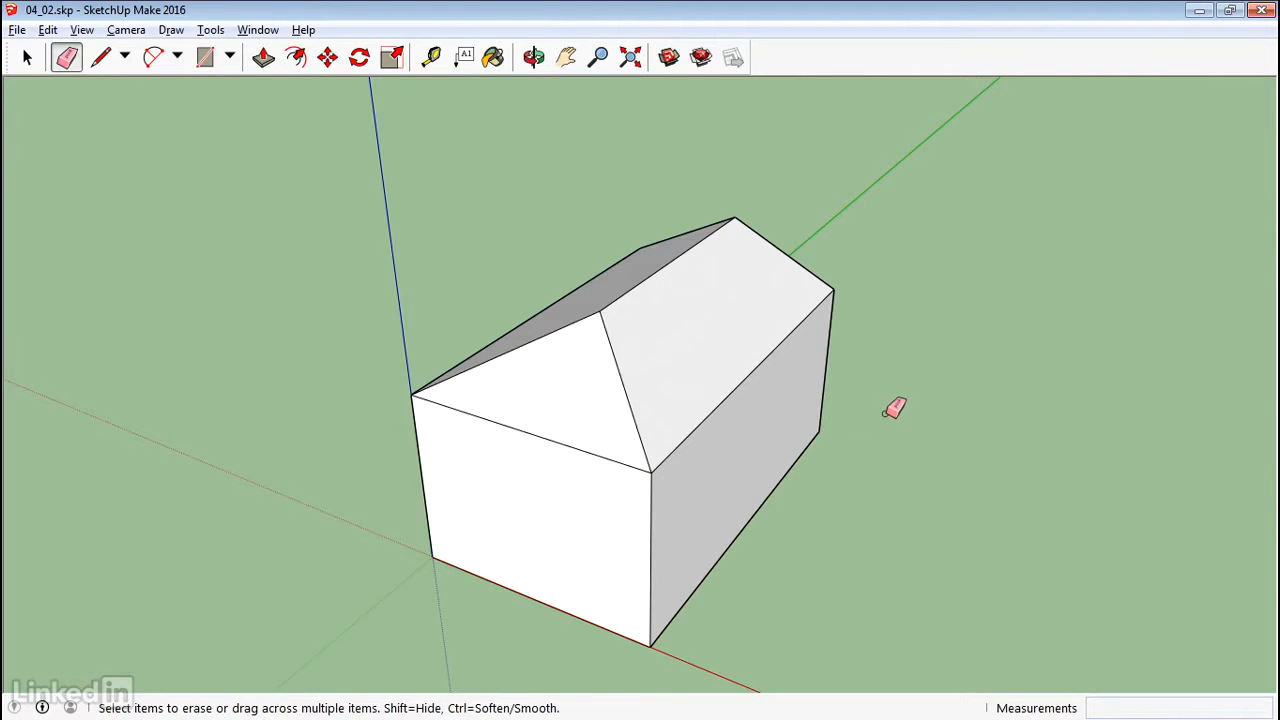
mouse_move(891, 409)
middle_down()
mouse_move(334, 346)
mouse_move(264, 507)
mouse_move(157, 423)
mouse_move(260, 409)
mouse_move(271, 371)
middle_up()
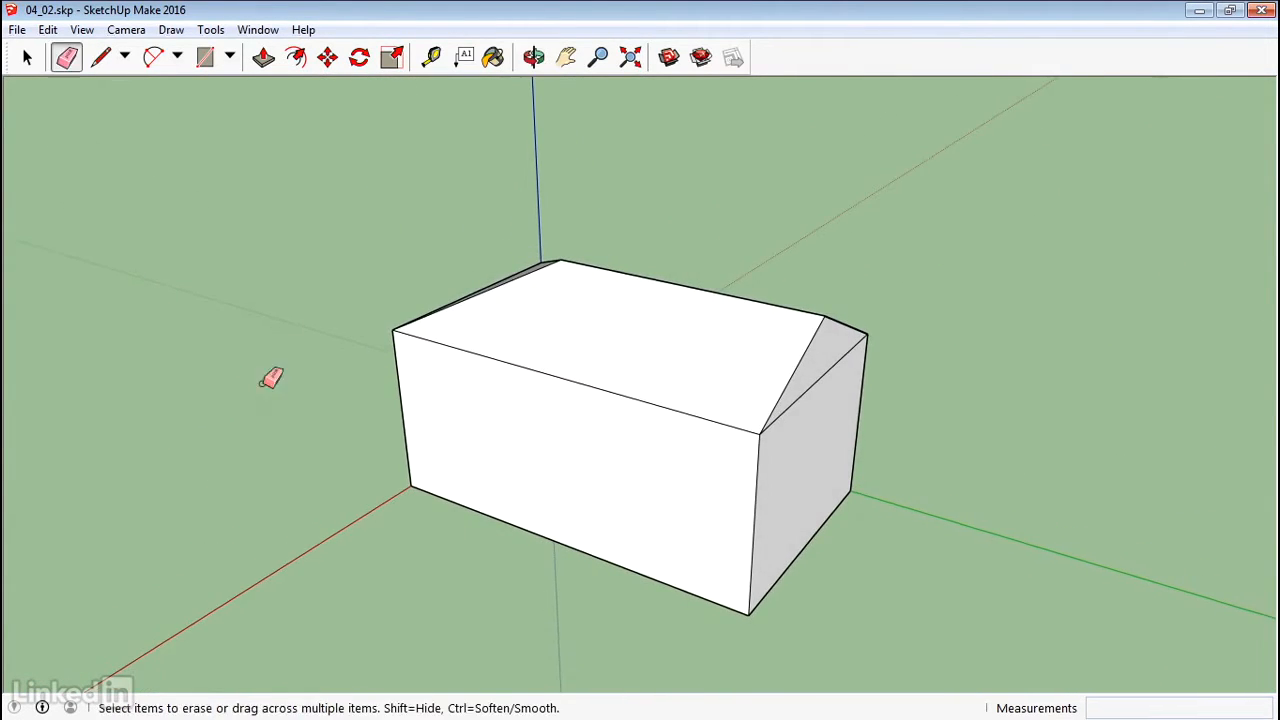
Place a Protractor guide at 26.5 degrees from the eave corner of the remaining gable, measured from the green axis along the long side.
click(210, 29)
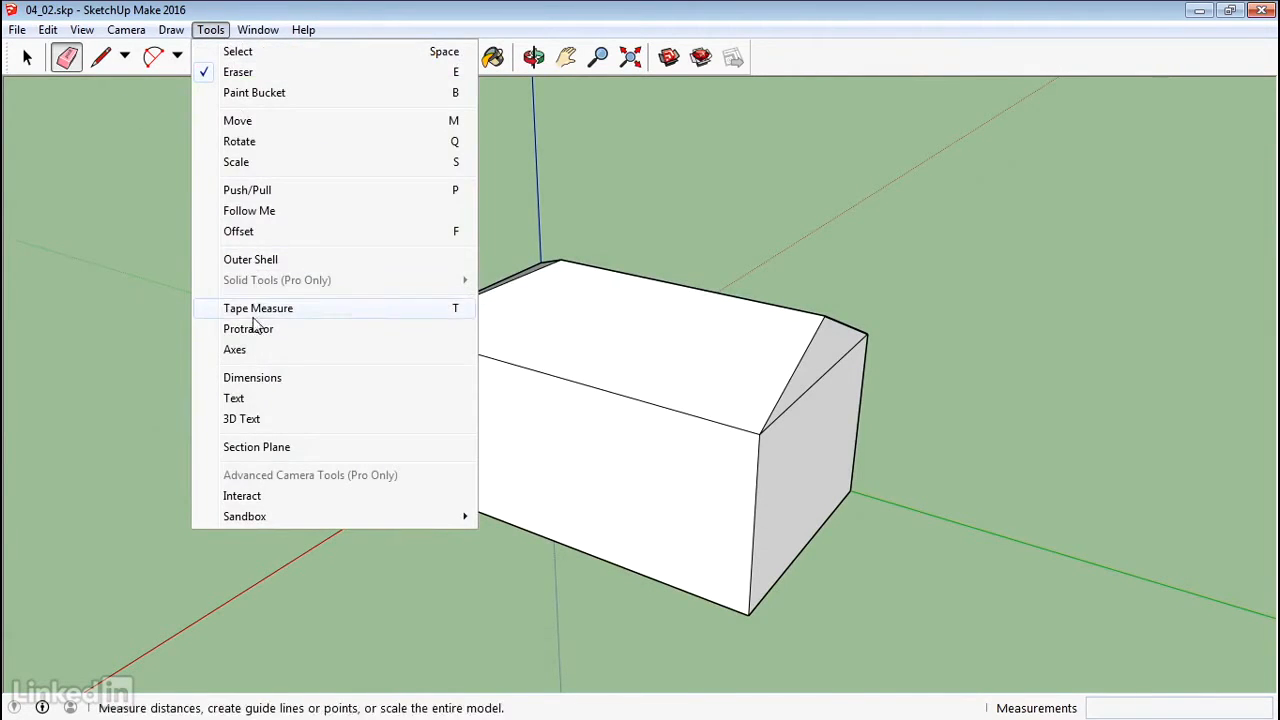
click(300, 329)
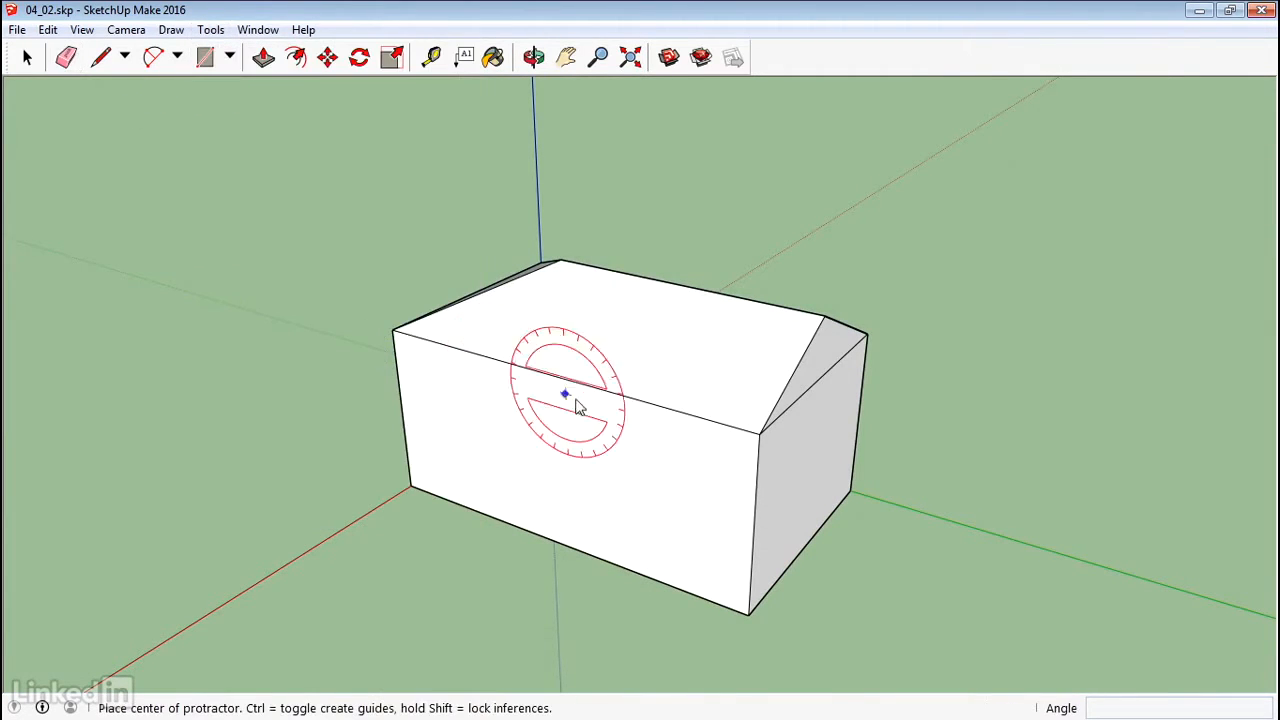
click(760, 436)
click(904, 476)
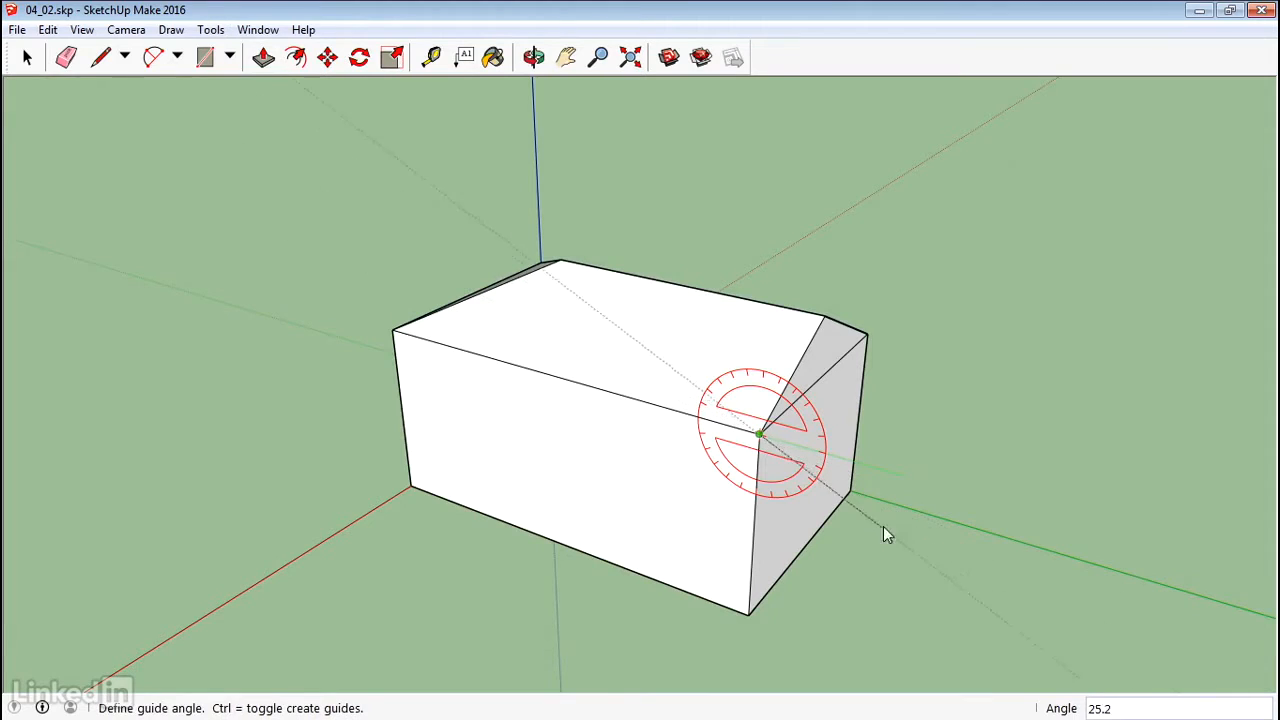
click(878, 533)
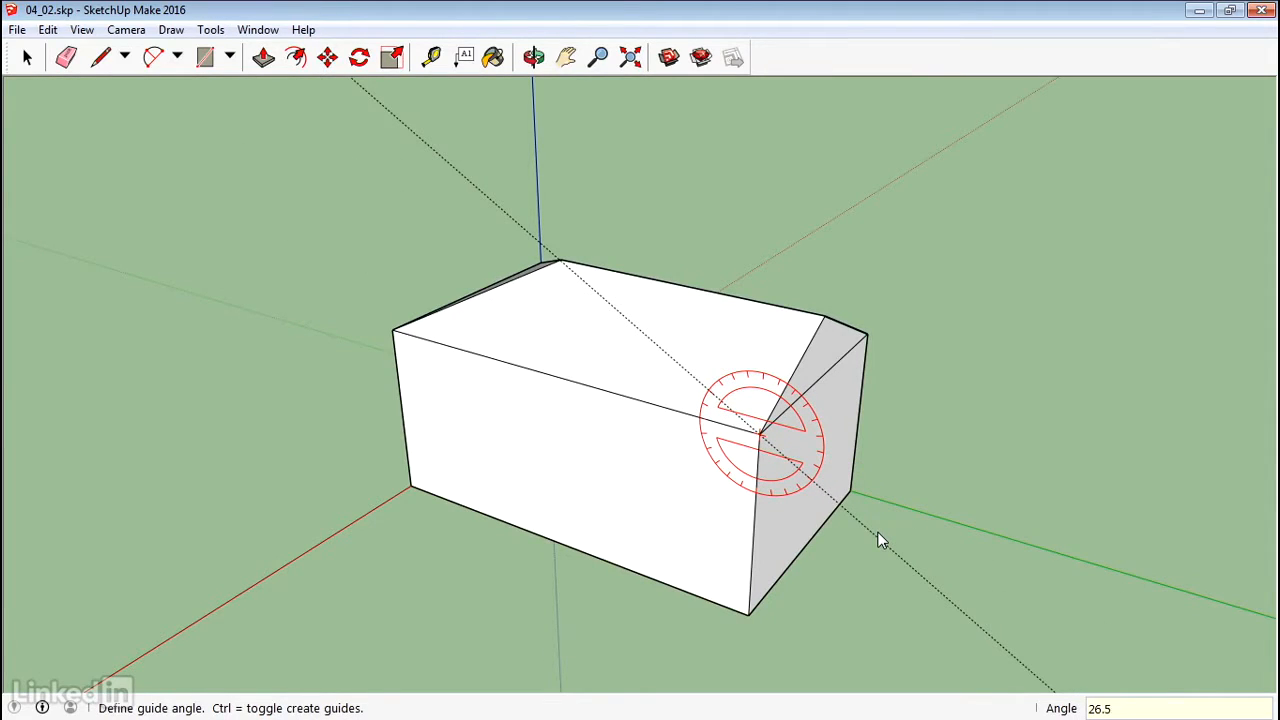
key(Return)
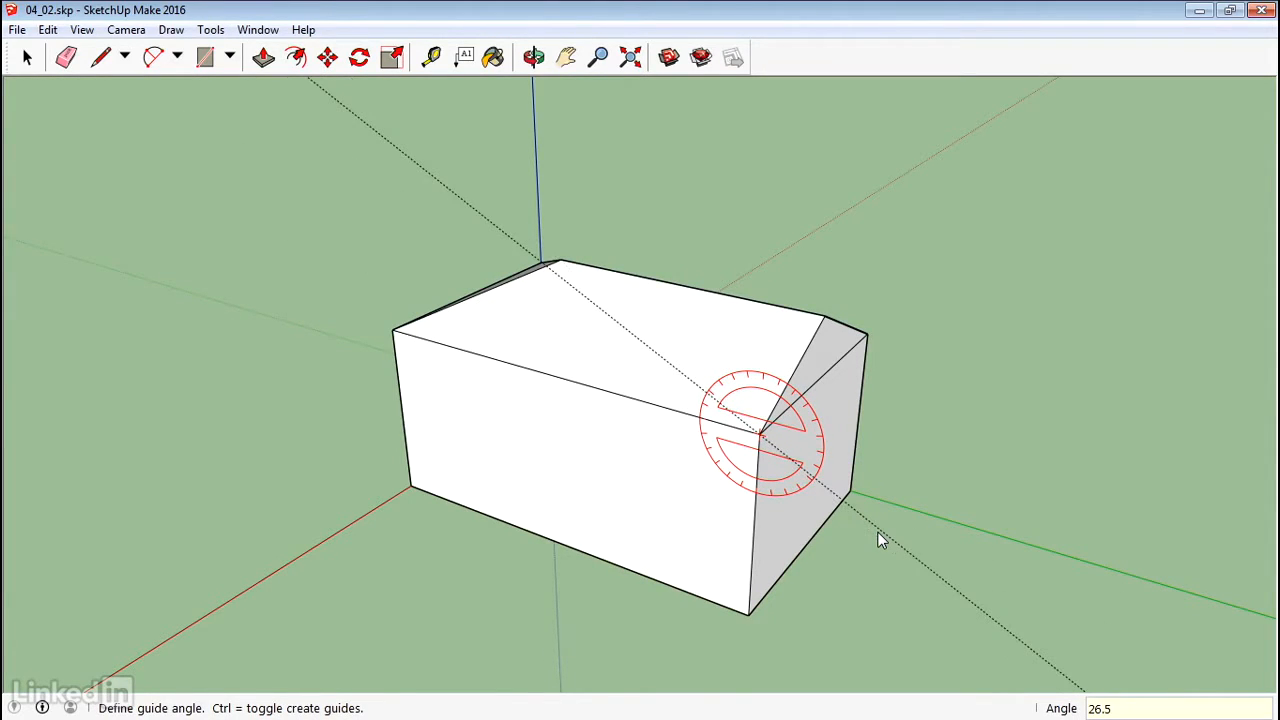
Place a Tape Measure guide 6' along the red axis from the gable peak, and another from its end along the green axis to the angled guide.
click(429, 60)
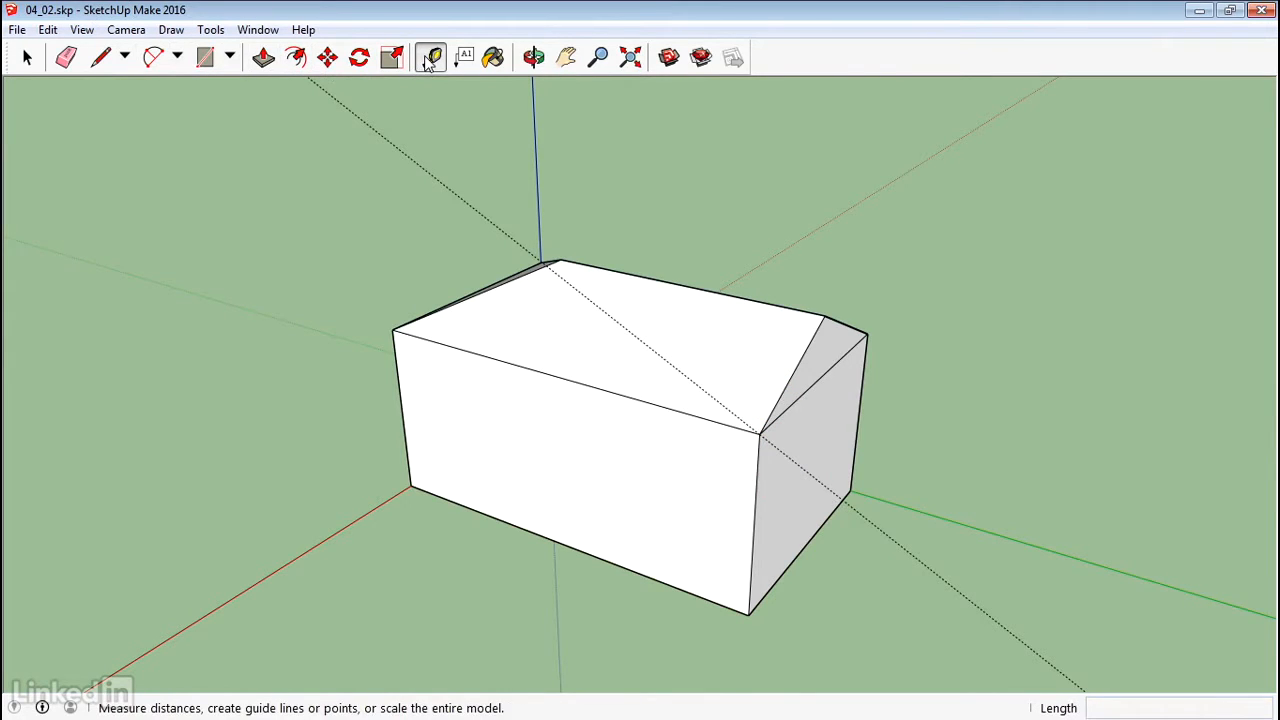
click(824, 317)
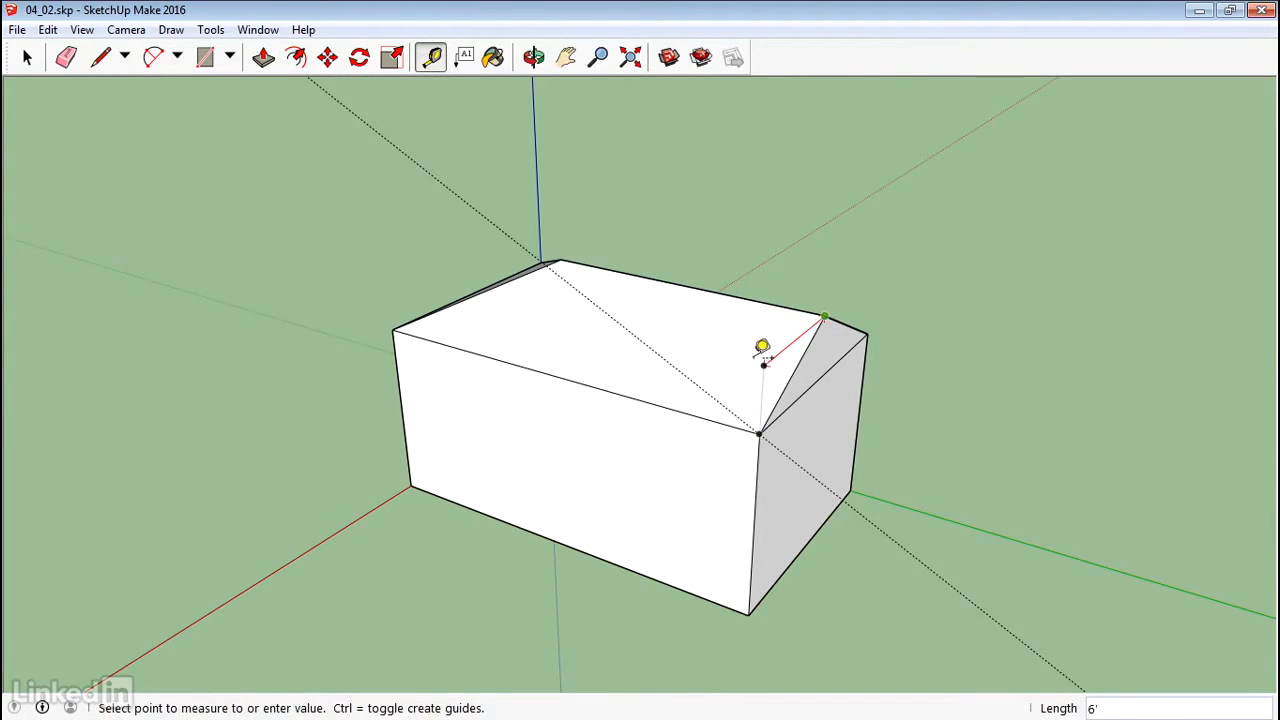
click(764, 364)
click(764, 364)
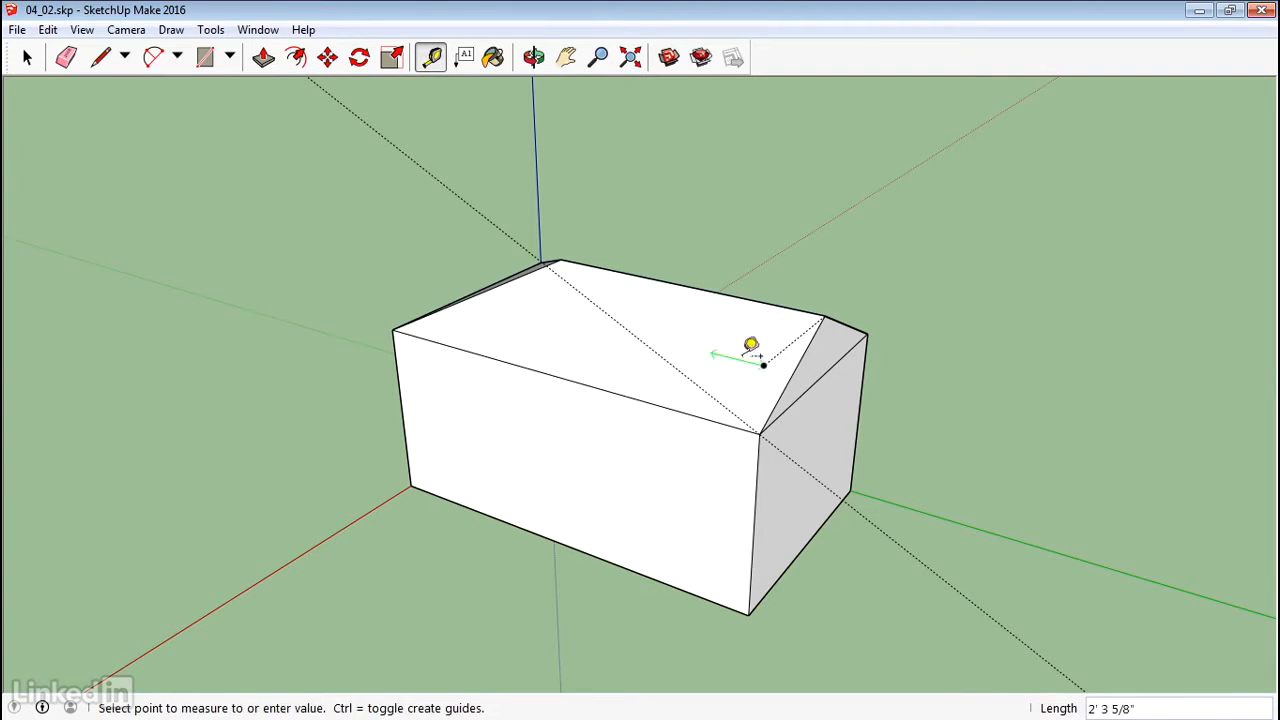
click(640, 317)
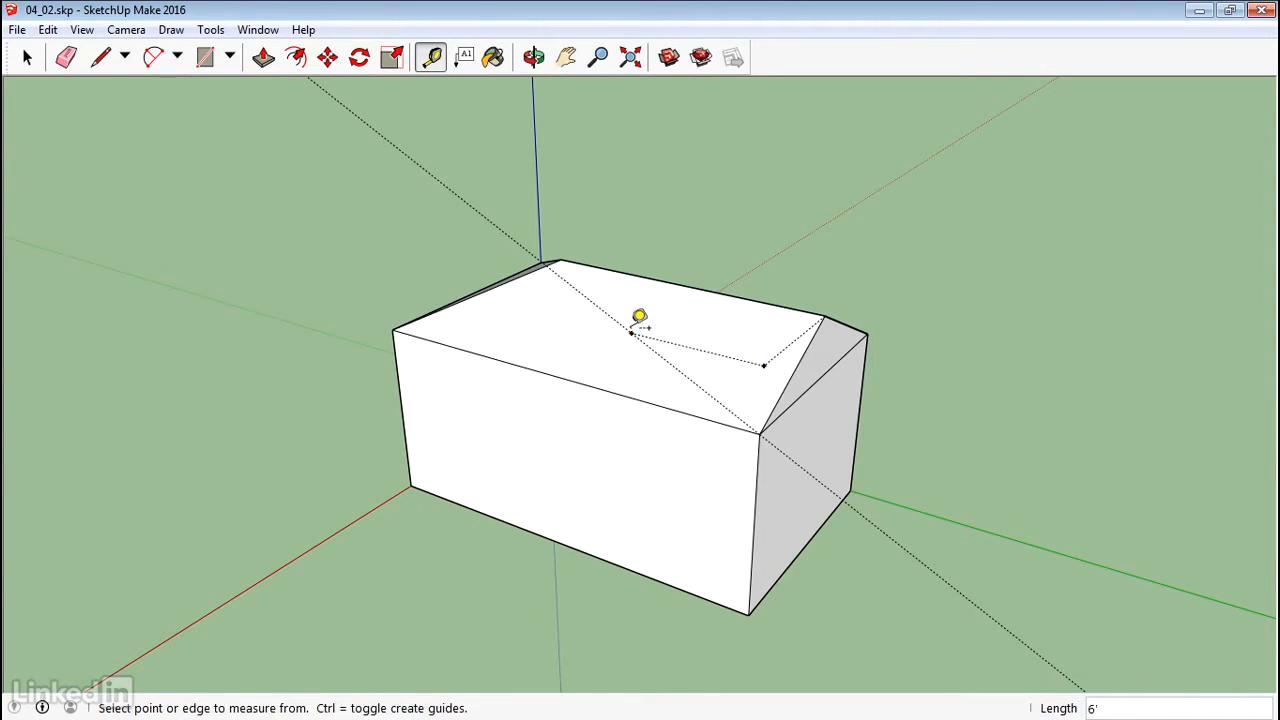
Place a Tape Measure guide from the intersection on the angled guide along the red axis to the remaining gable's side of the ridge.
middle_drag(674, 303, 573, 350)
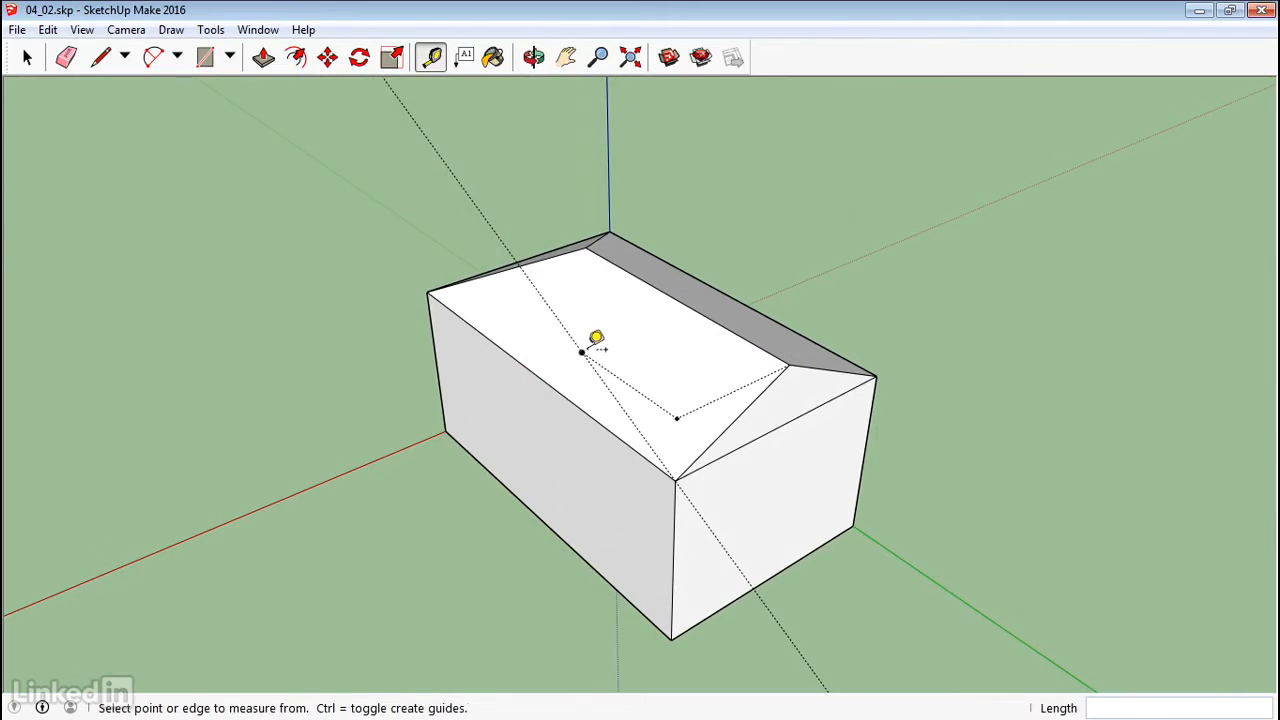
click(582, 352)
click(695, 308)
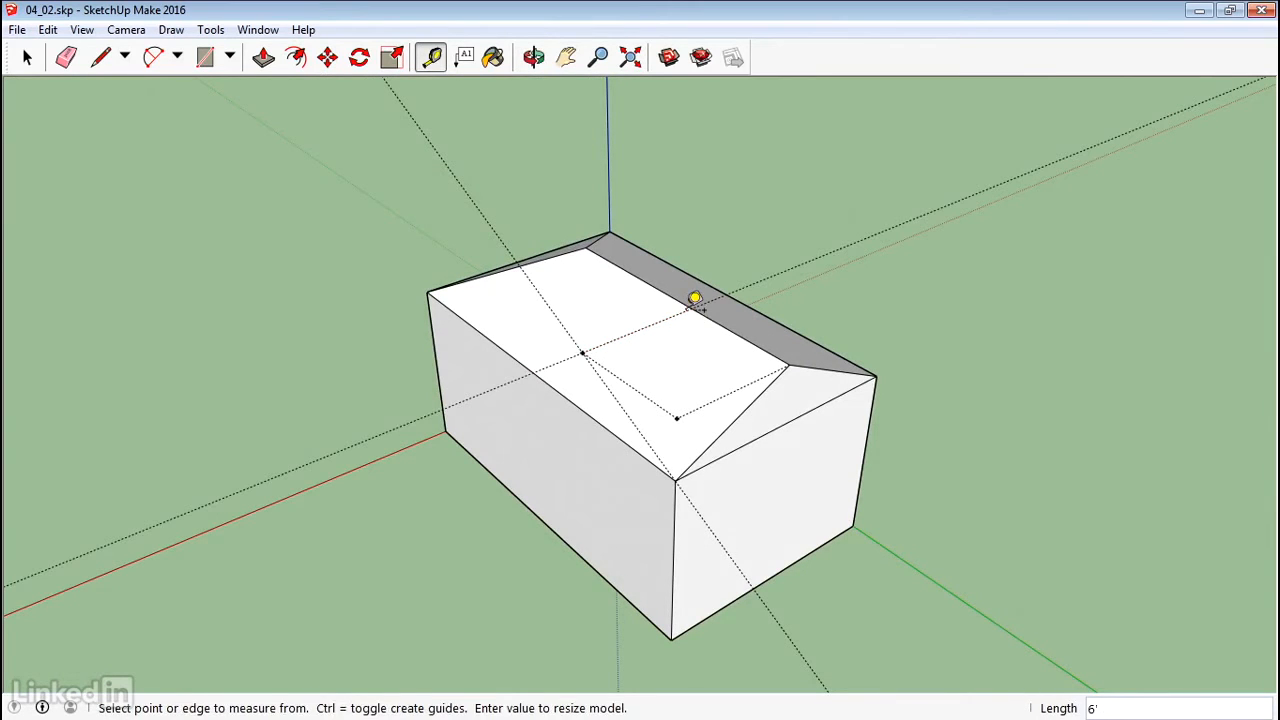
Draw lines from the point where the guide crosses the ridge to both eave corners of the remaining gable end.
middle_drag(1054, 436, 608, 405)
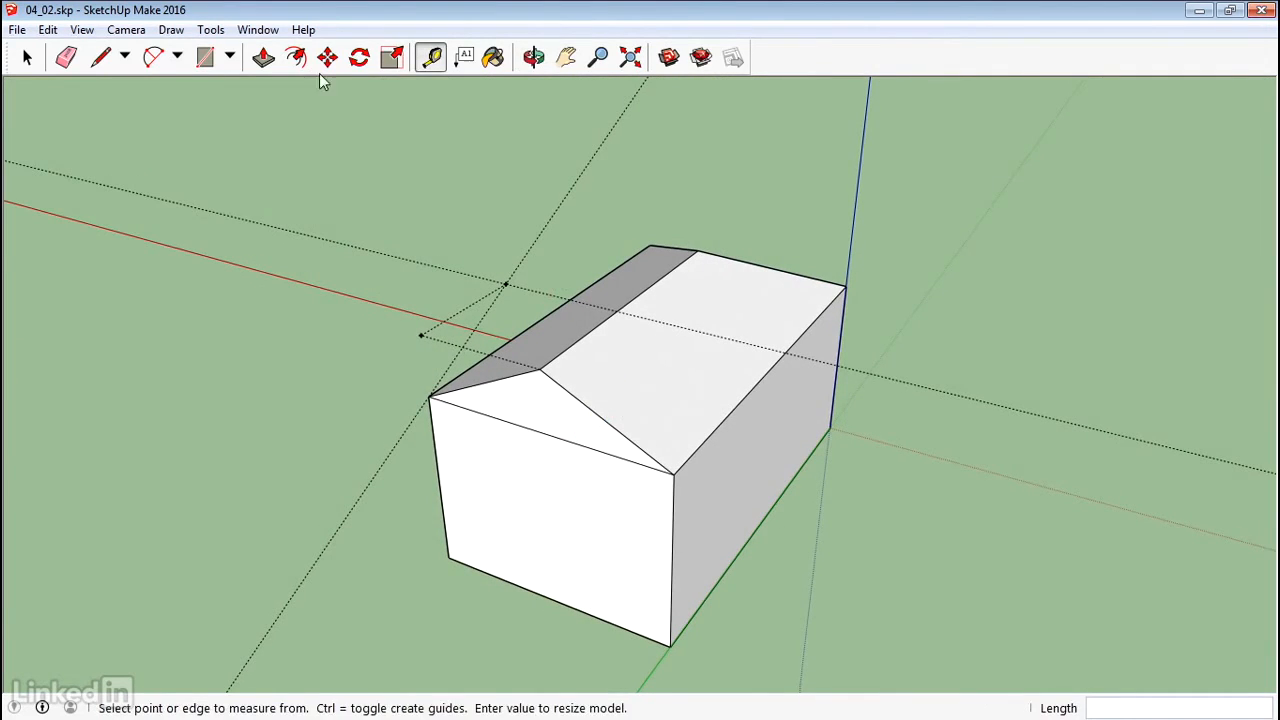
click(100, 57)
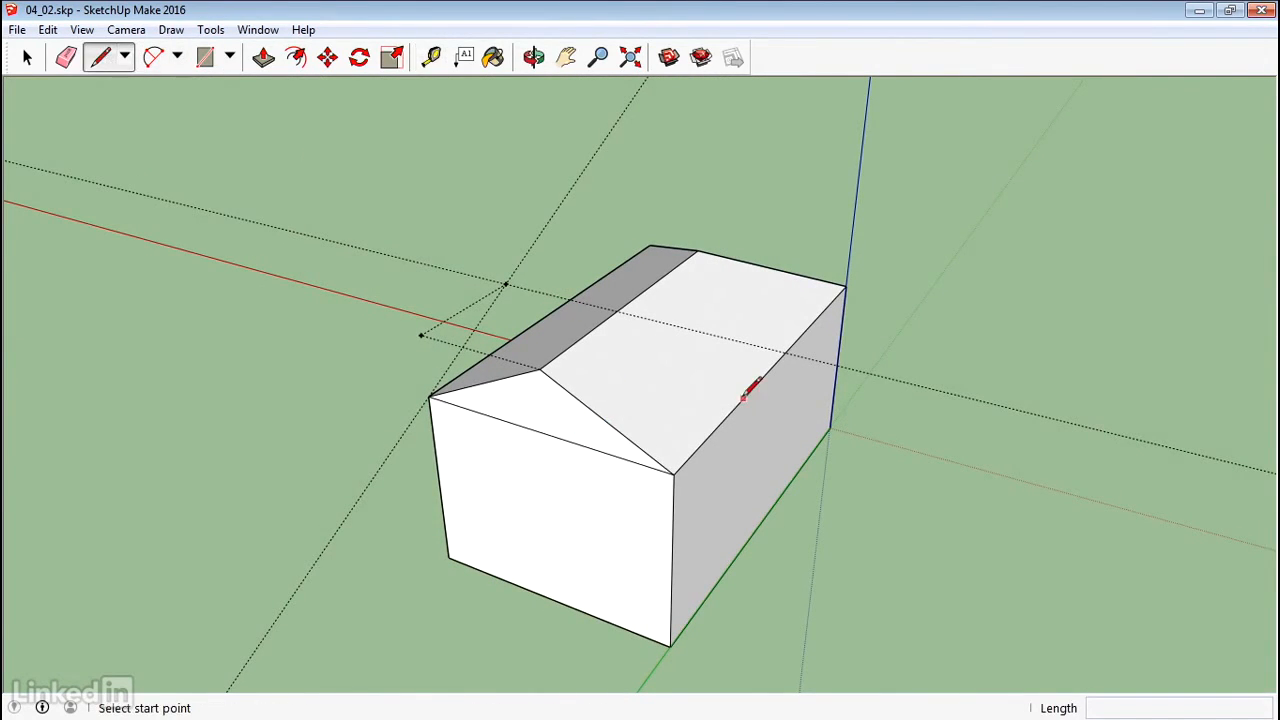
click(618, 310)
click(673, 472)
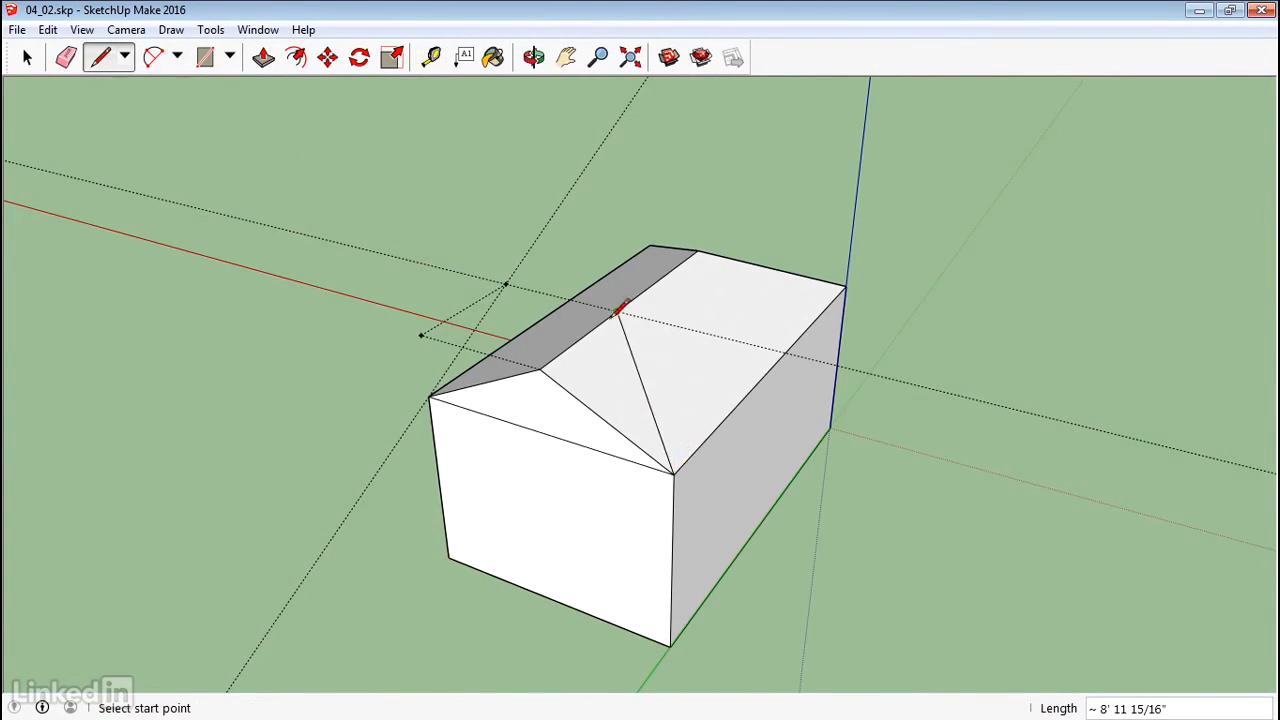
click(617, 312)
click(431, 396)
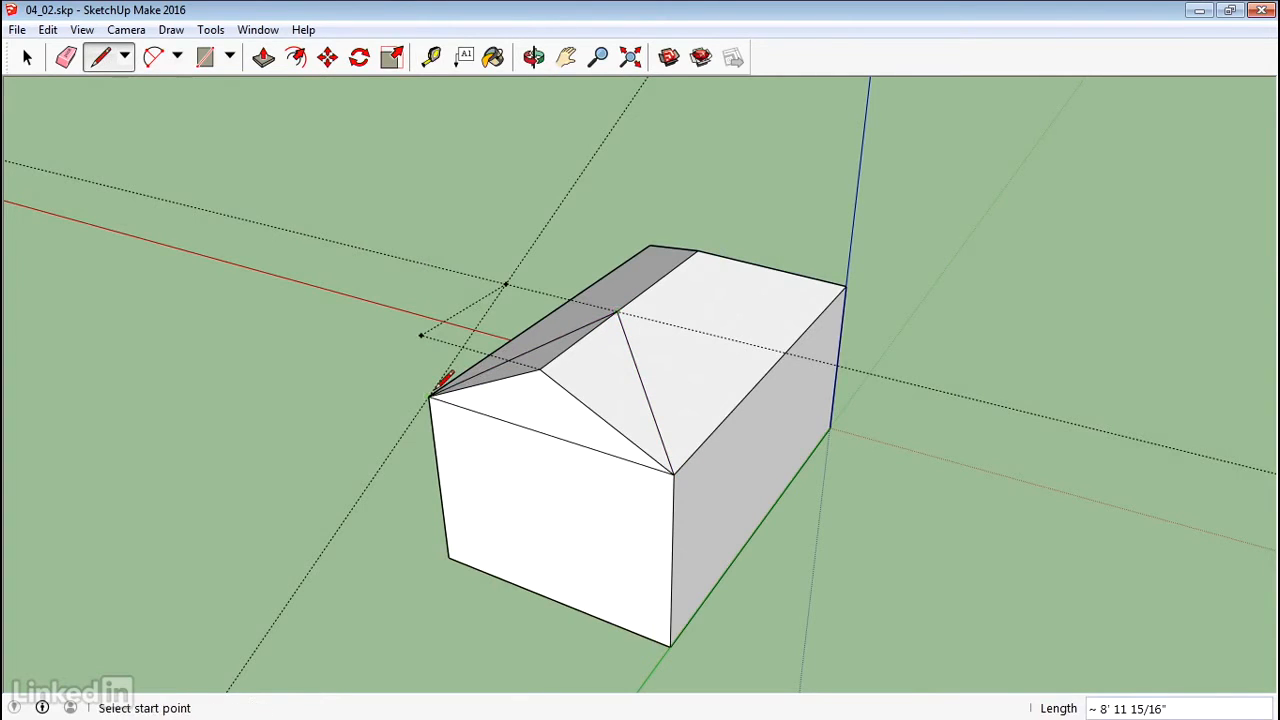
Erase all remaining guides, the ridge end beyond the new hip lines and both edges of the second gable.
click(66, 57)
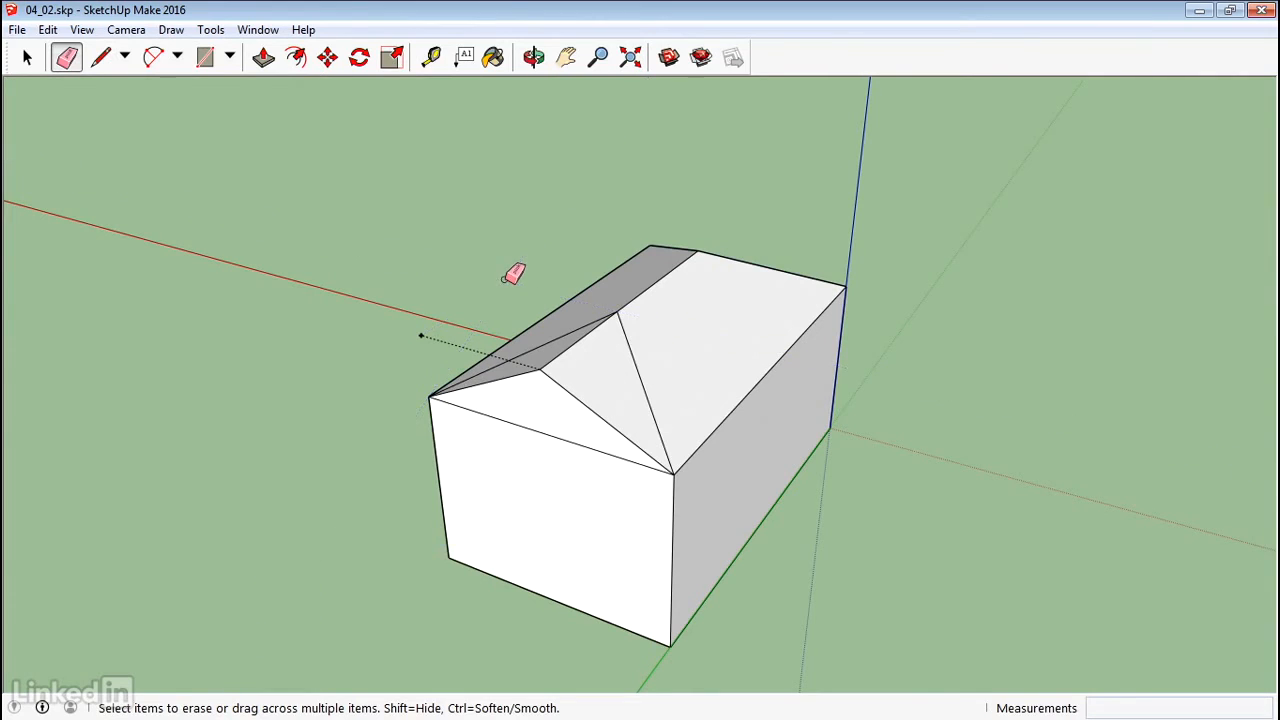
mouse_move(451, 334)
middle_down()
mouse_move(364, 357)
mouse_move(251, 309)
mouse_move(200, 351)
mouse_move(909, 326)
mouse_move(1211, 269)
mouse_move(1200, 283)
middle_up()
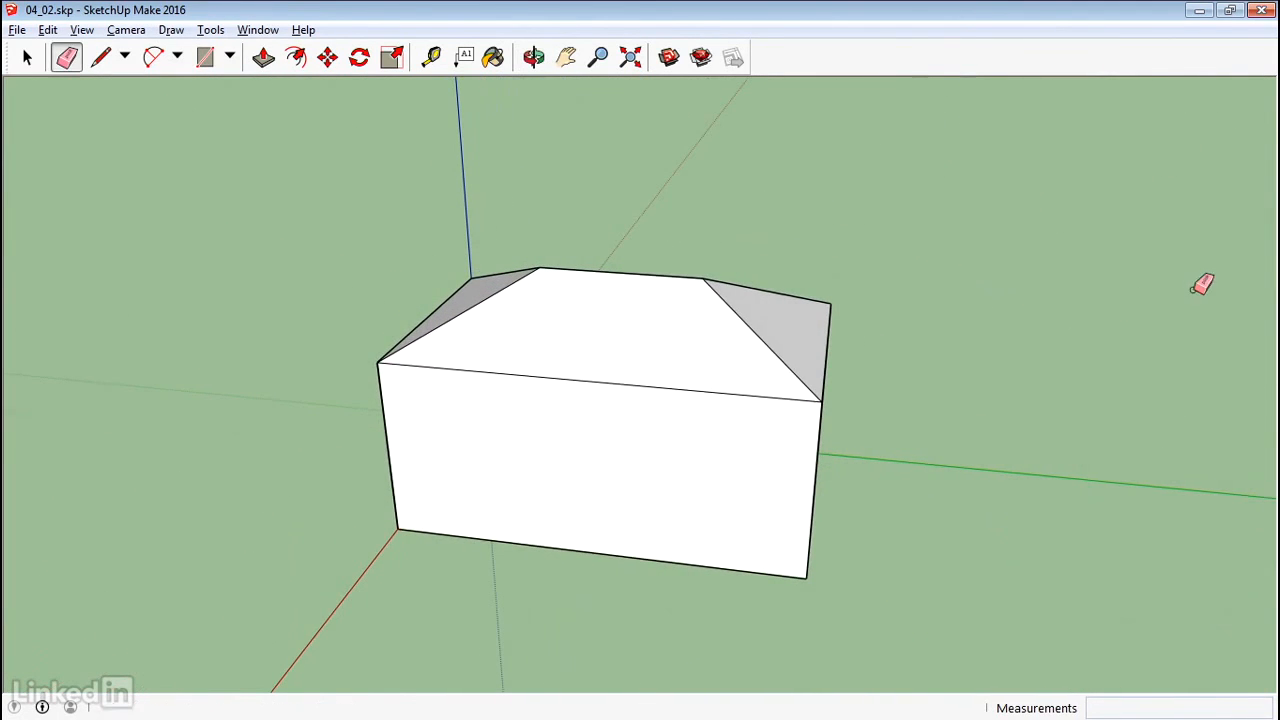